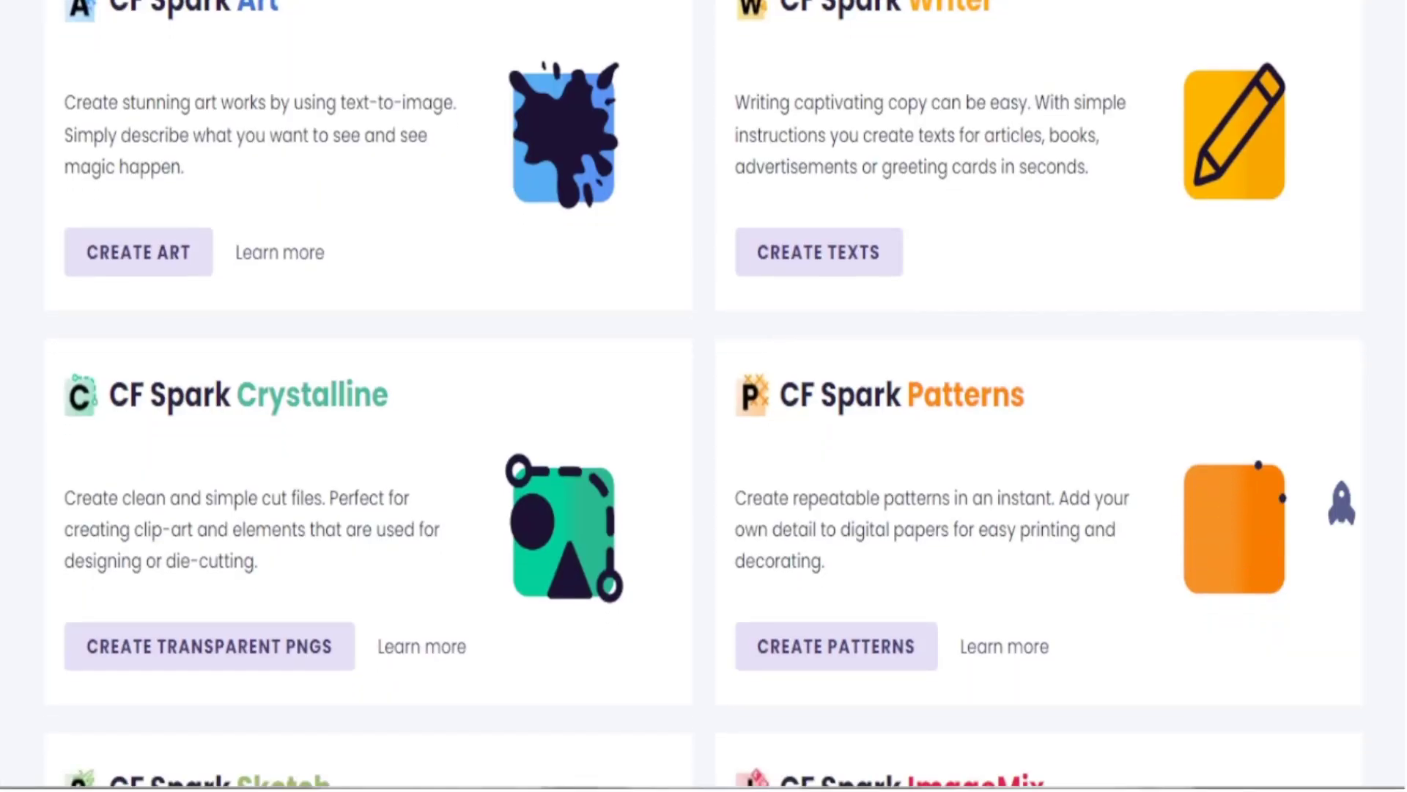
Open the Creative Fabrica gallery of all community creations made with CF Spark
scroll(704, 396, down, 2)
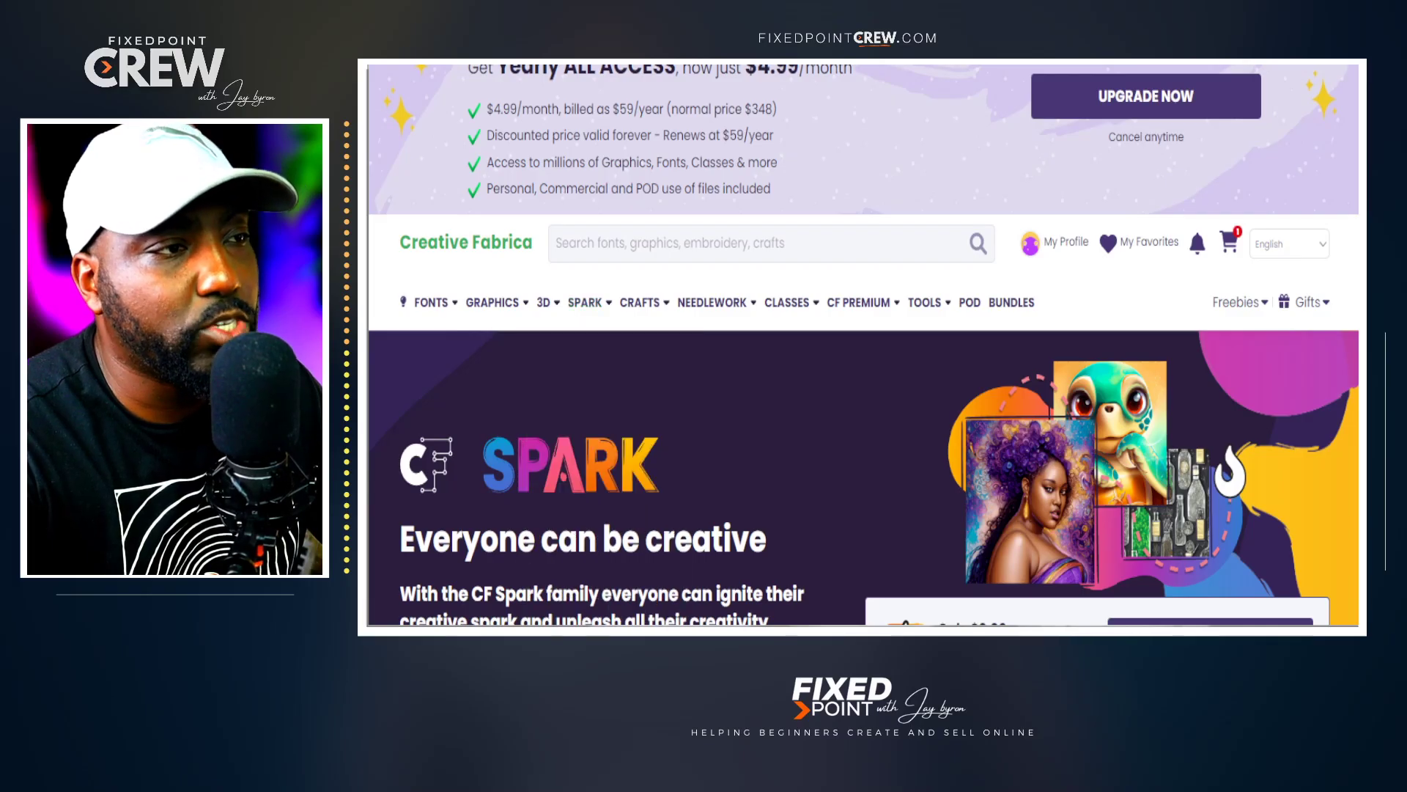
mouse_move(585, 302)
scroll(586, 549, down, 2)
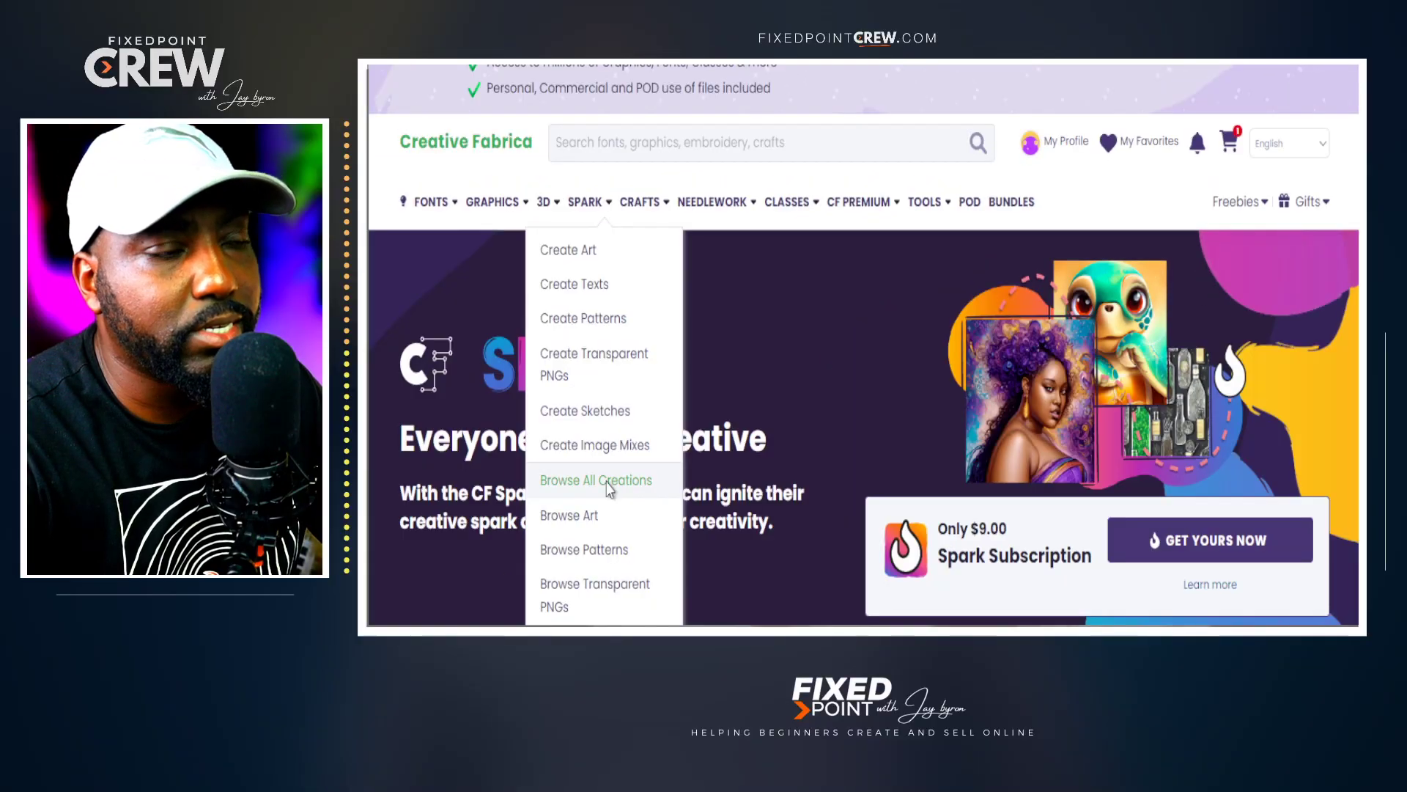
click(617, 487)
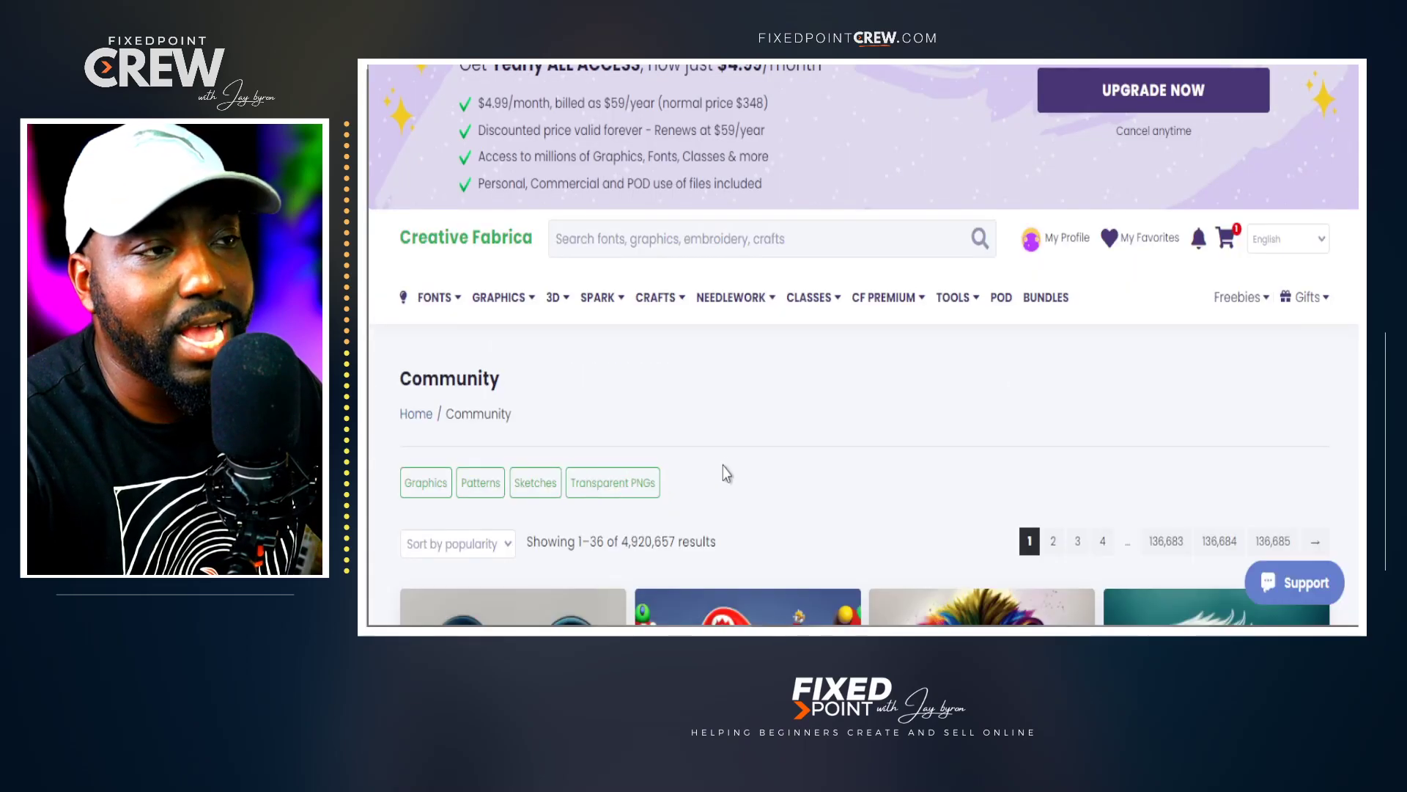
Look through the most popular community creations to see the range of artwork styles and subjects
scroll(722, 462, down, 3)
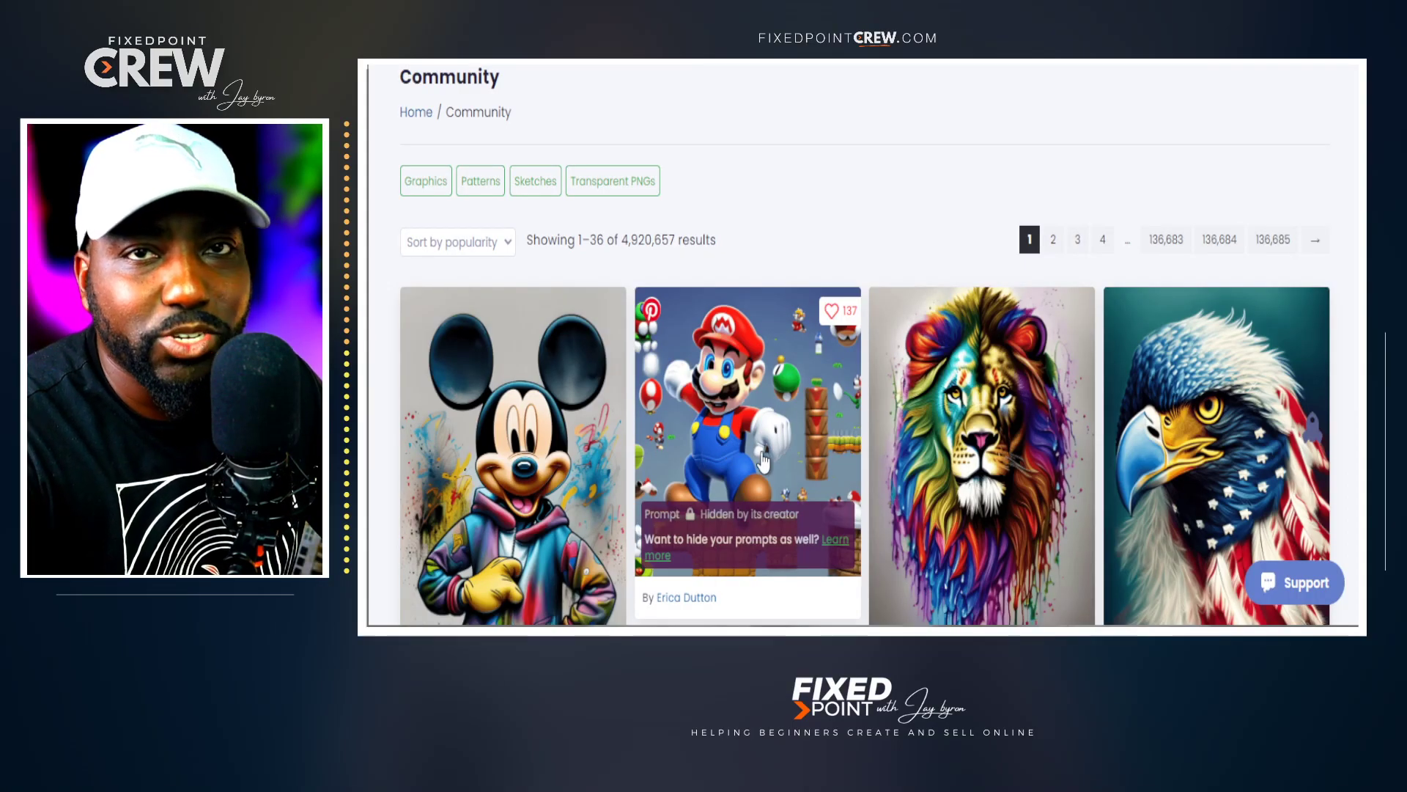
scroll(695, 413, down, 3)
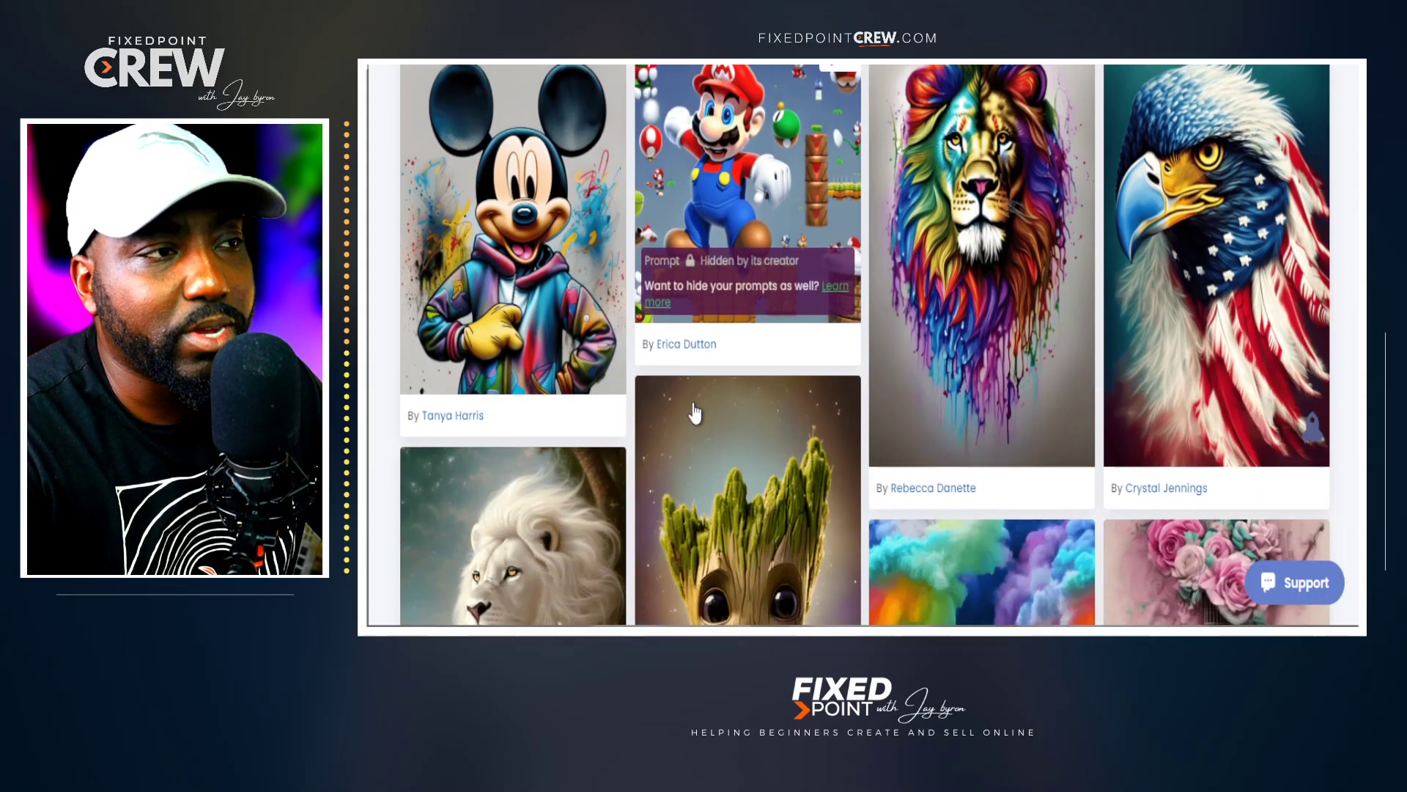
scroll(695, 413, down, 2)
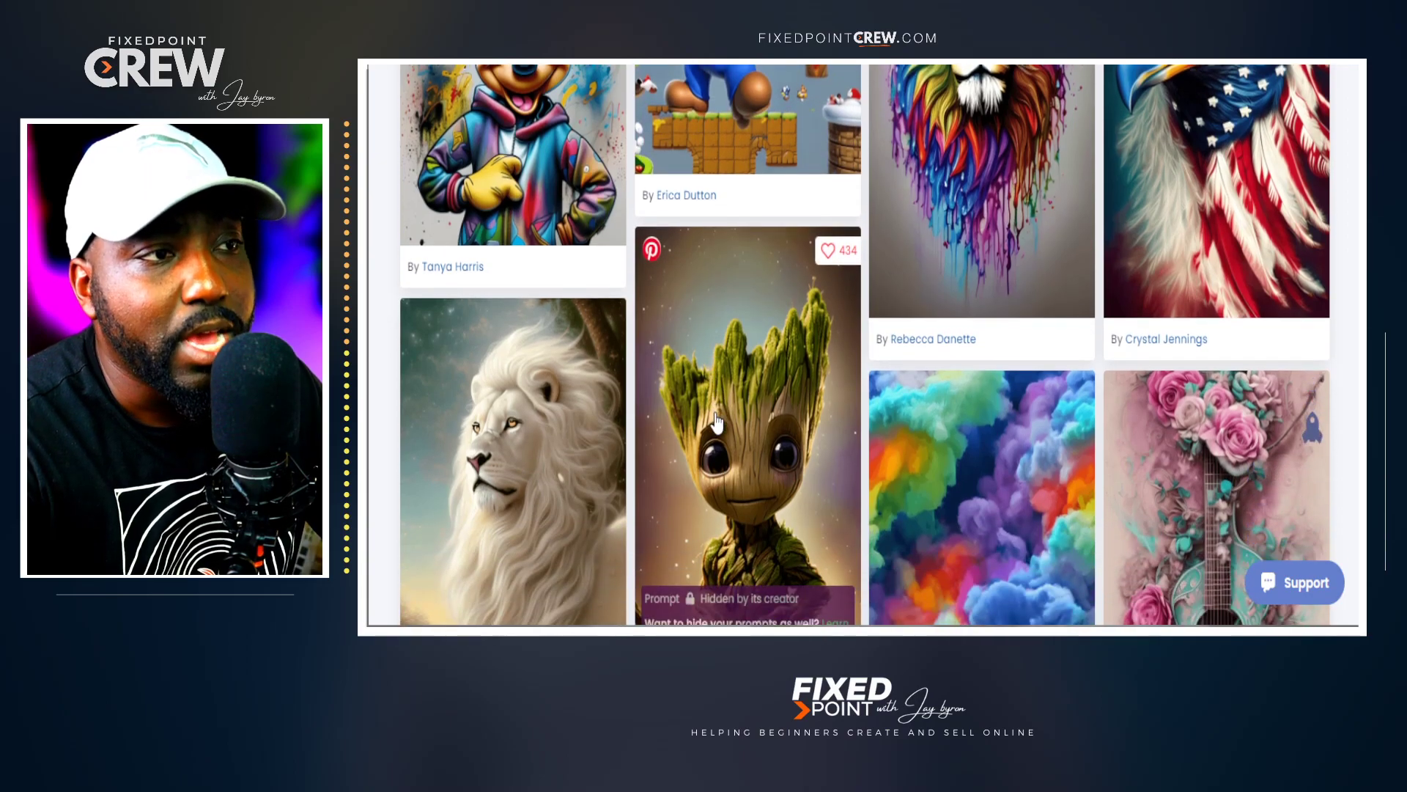
scroll(716, 423, down, 1)
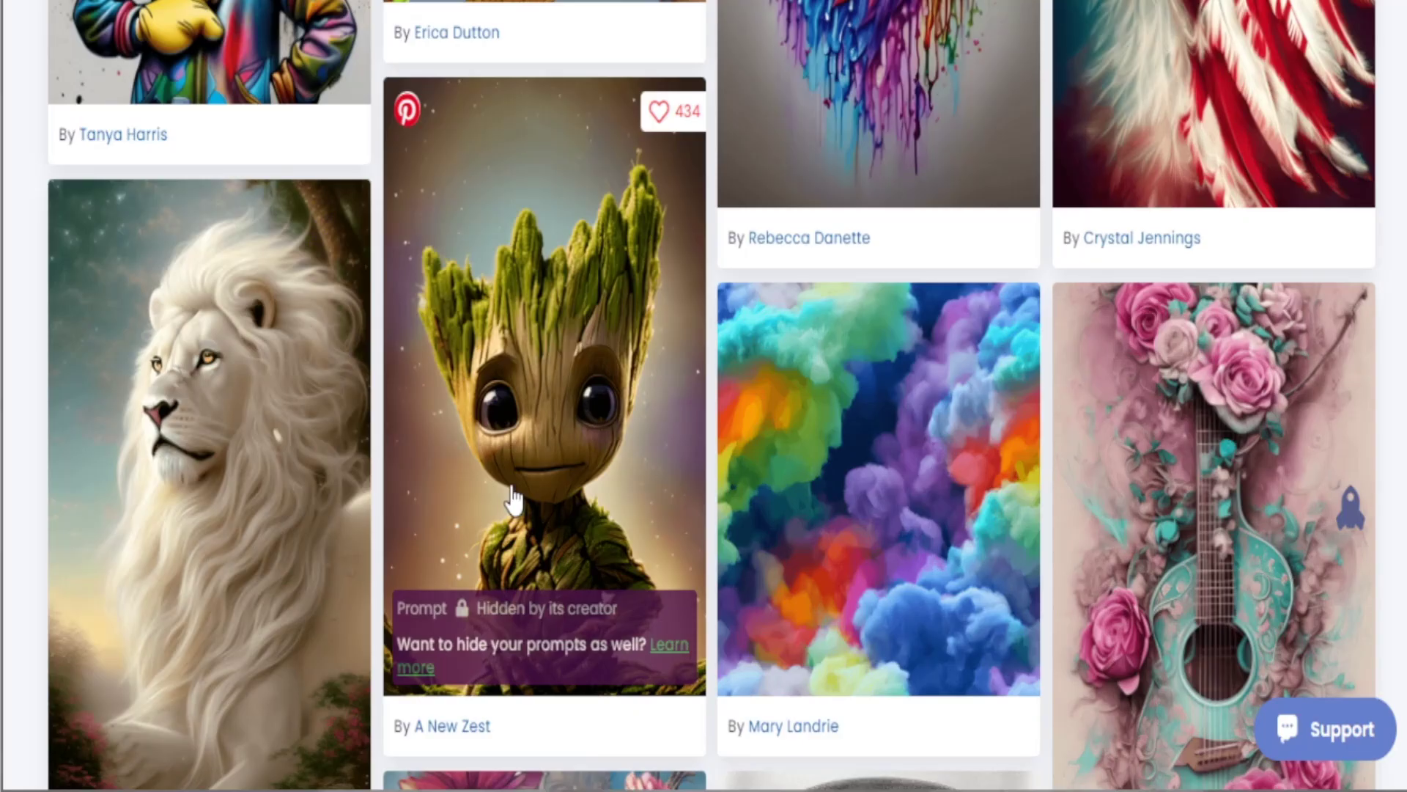
scroll(513, 500, up, 3)
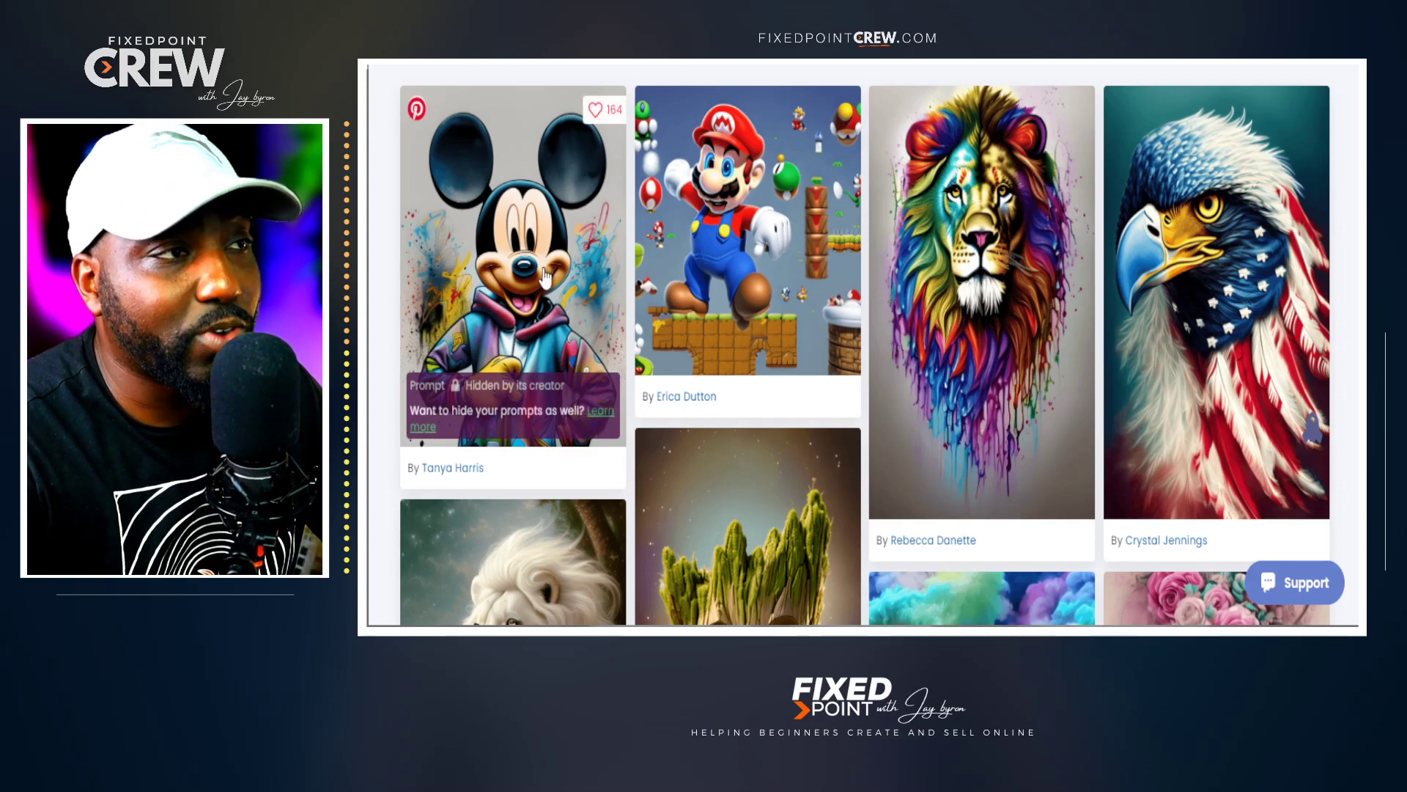
scroll(791, 330, down, 3)
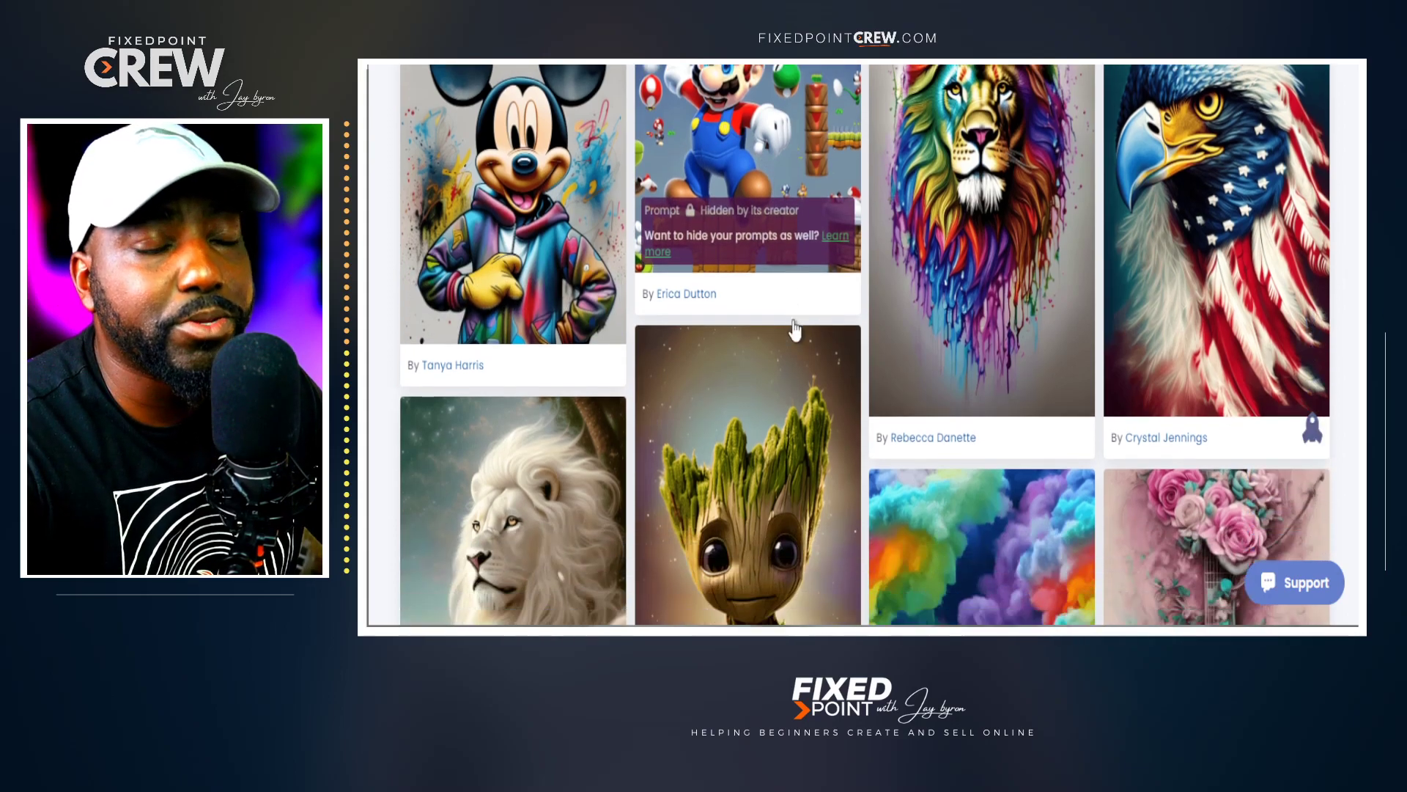
scroll(792, 333, down, 6)
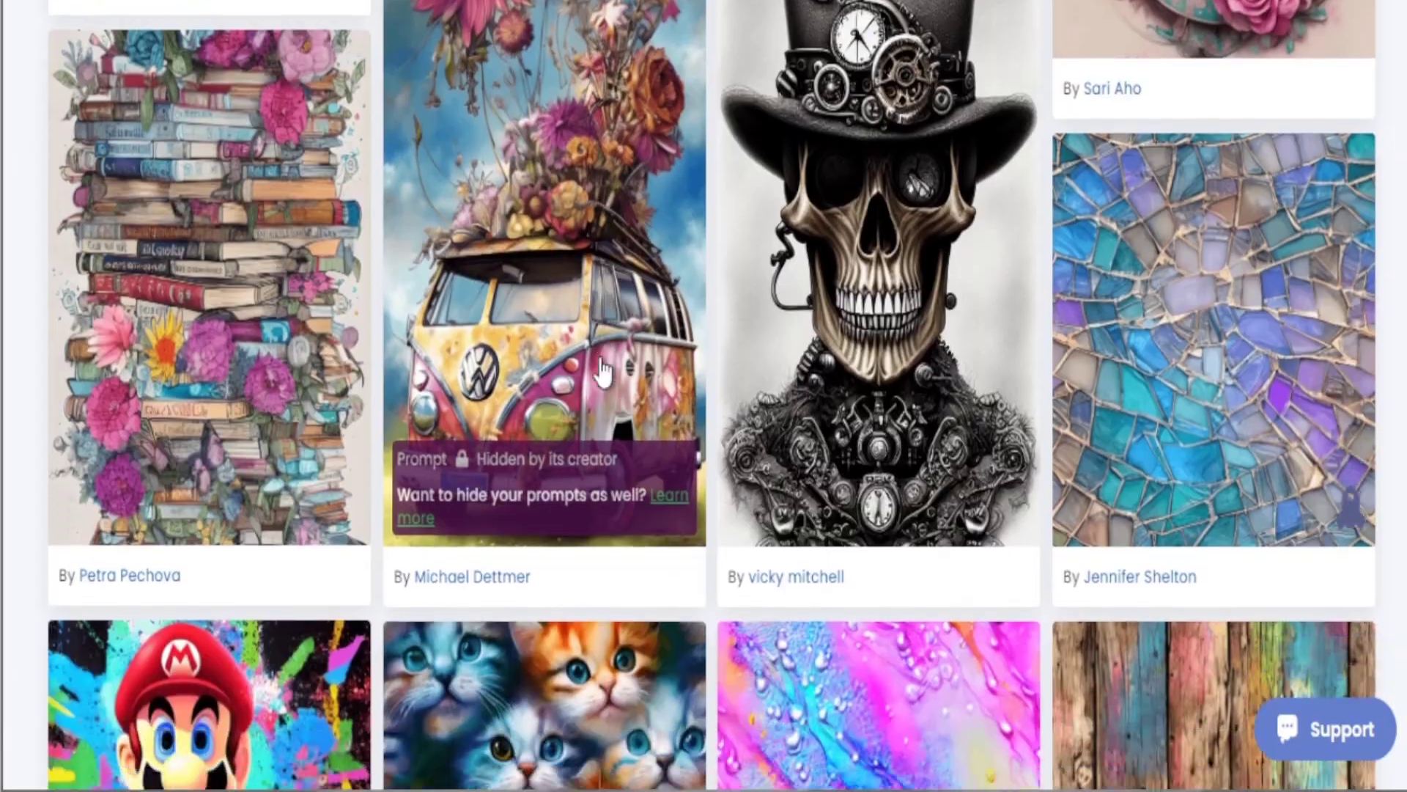
scroll(601, 370, down, 6)
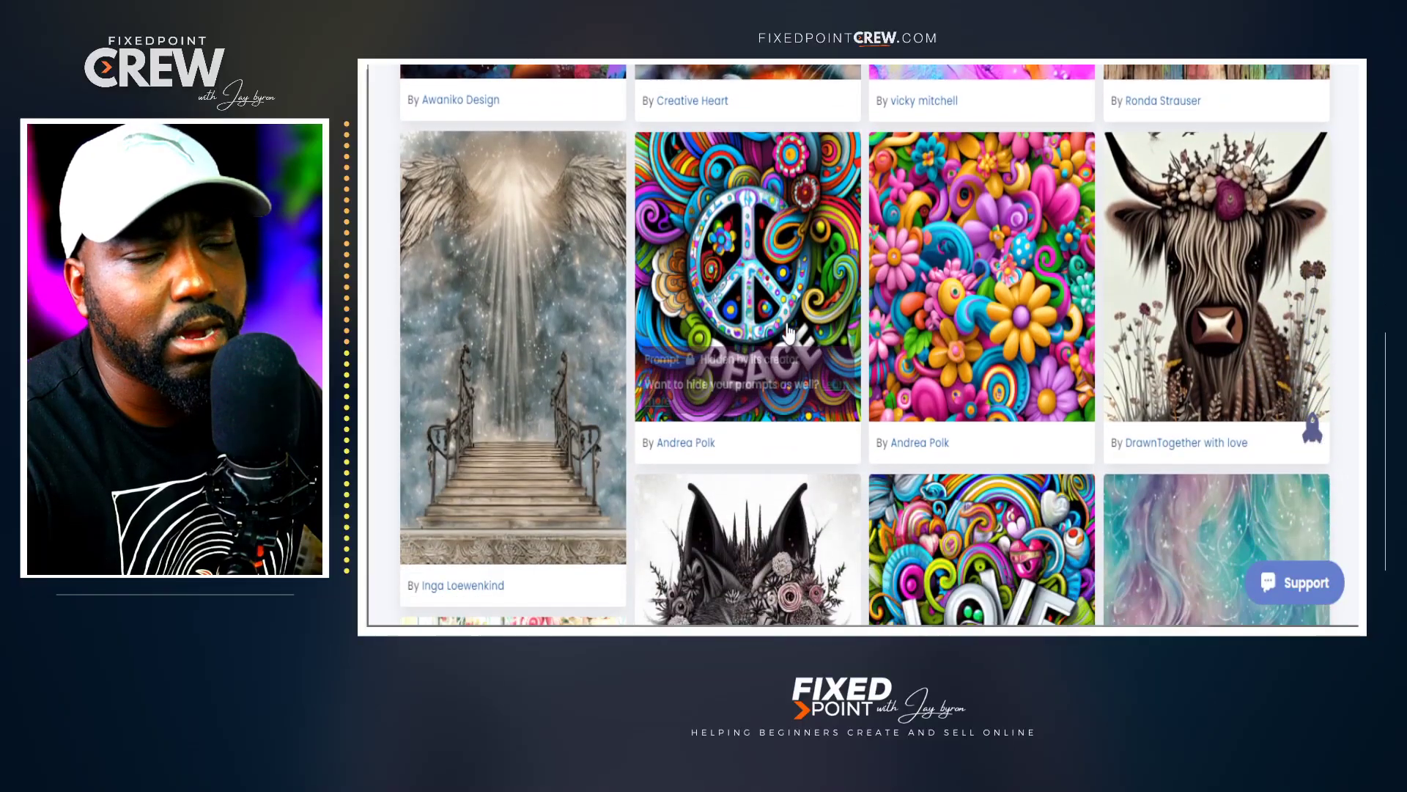
scroll(787, 334, down, 5)
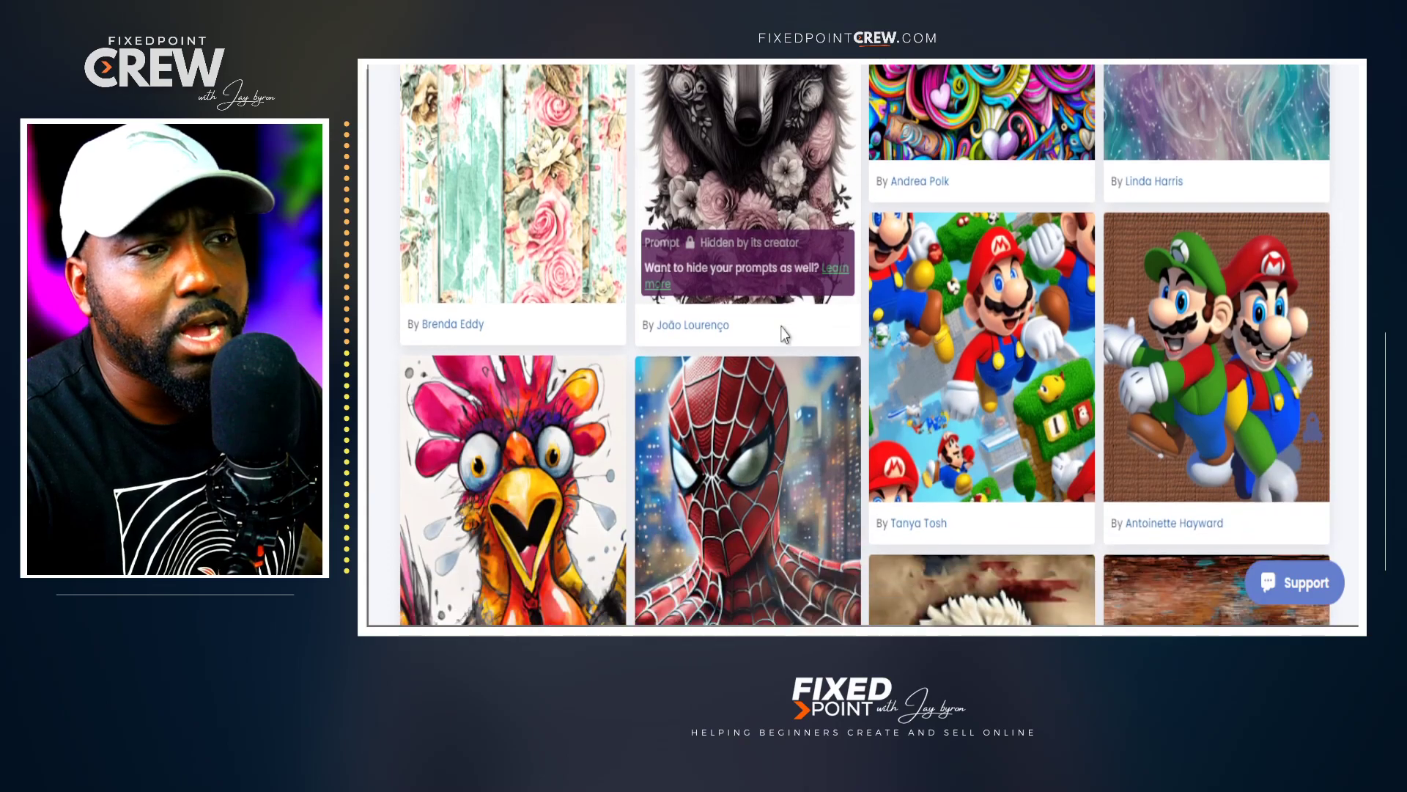
scroll(784, 334, down, 6)
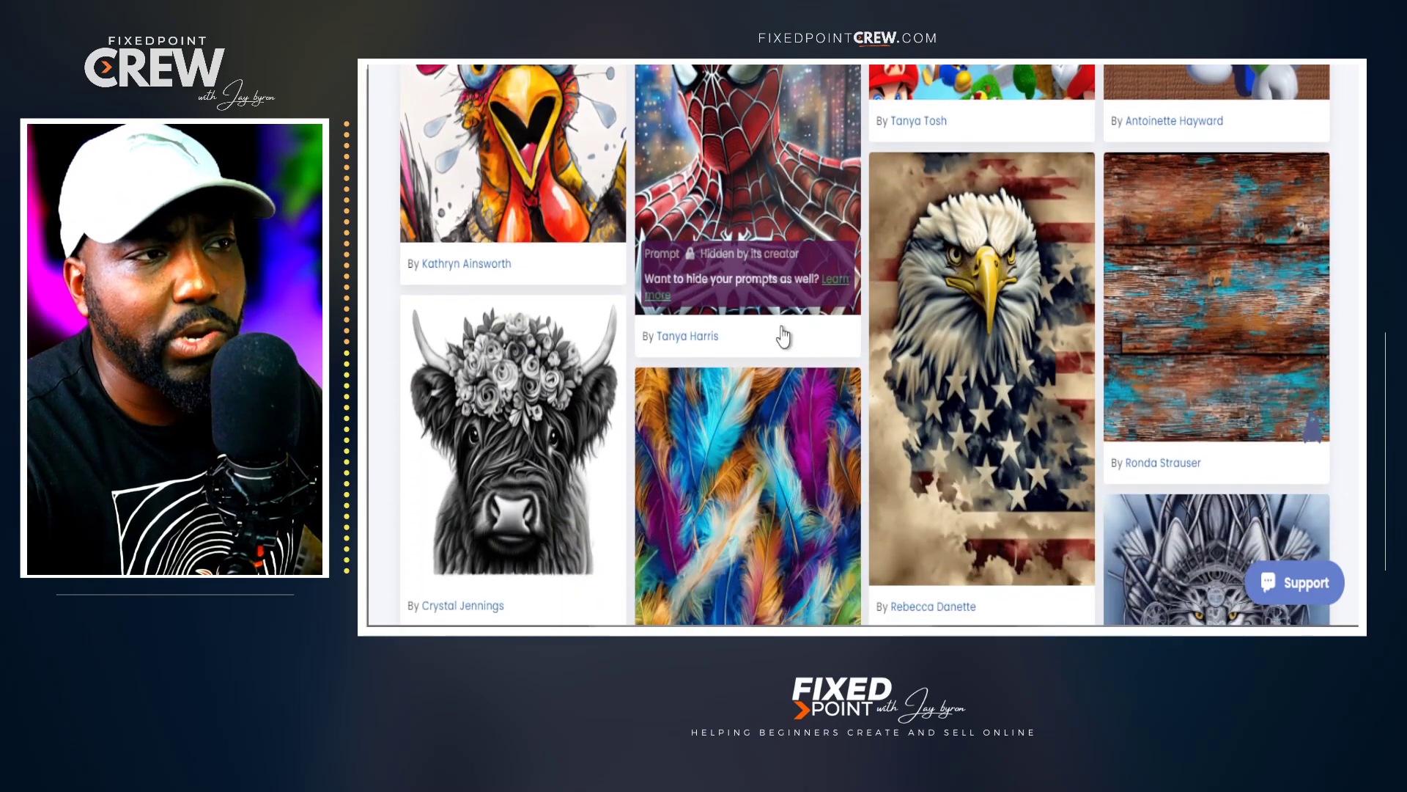
scroll(762, 330, down, 4)
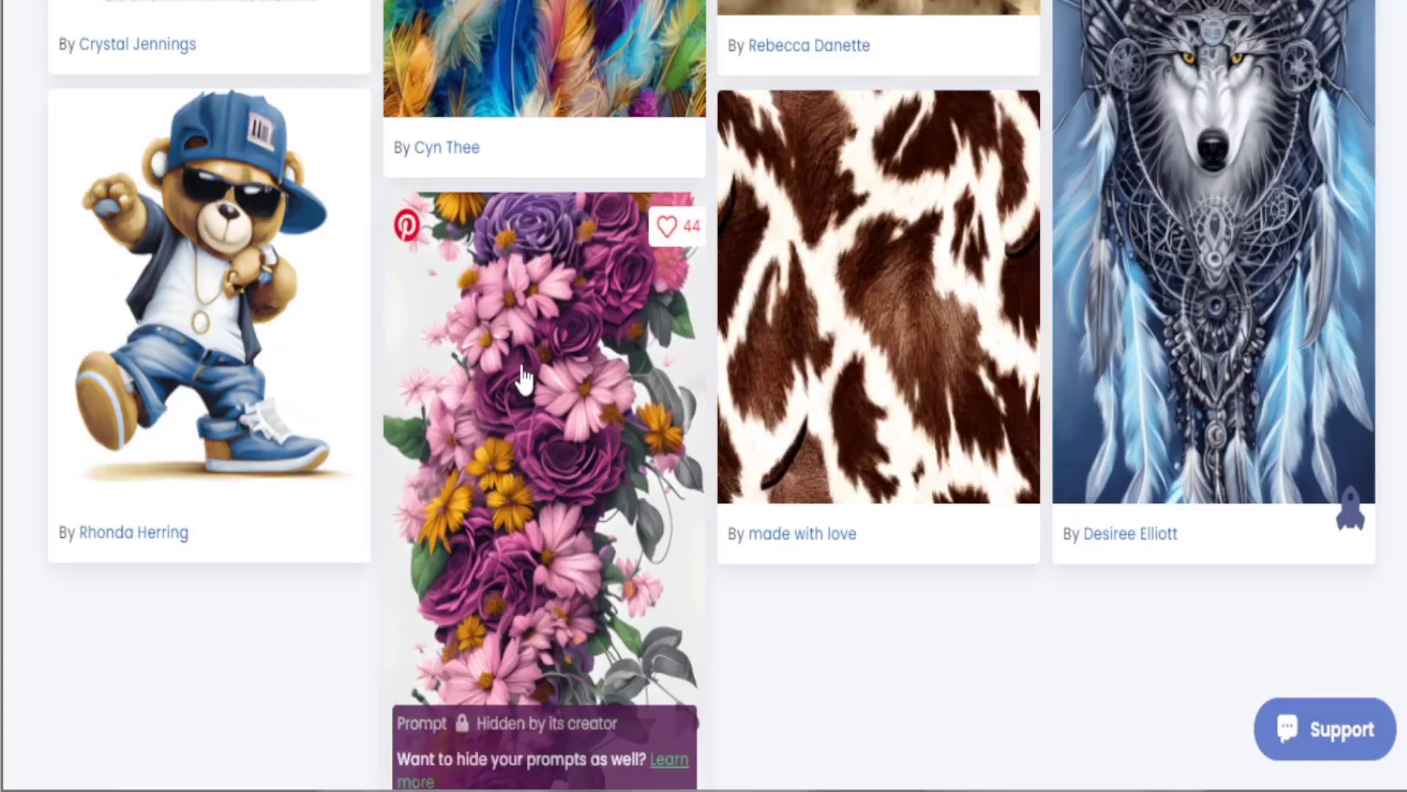
scroll(523, 377, down, 4)
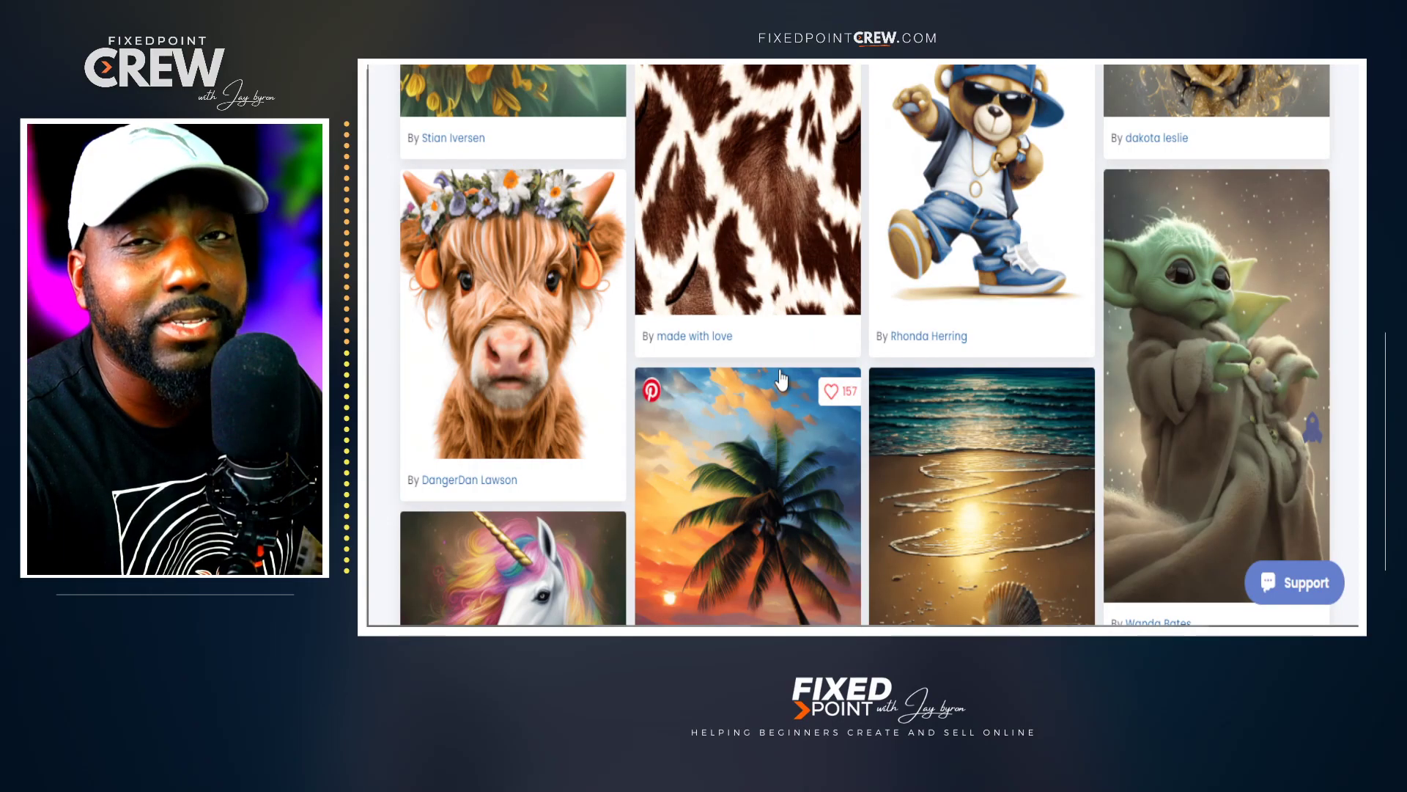
Generate 1:1 square images in CF Spark Art from the prompt "tiger" and view the results
mouse_move(492, 343)
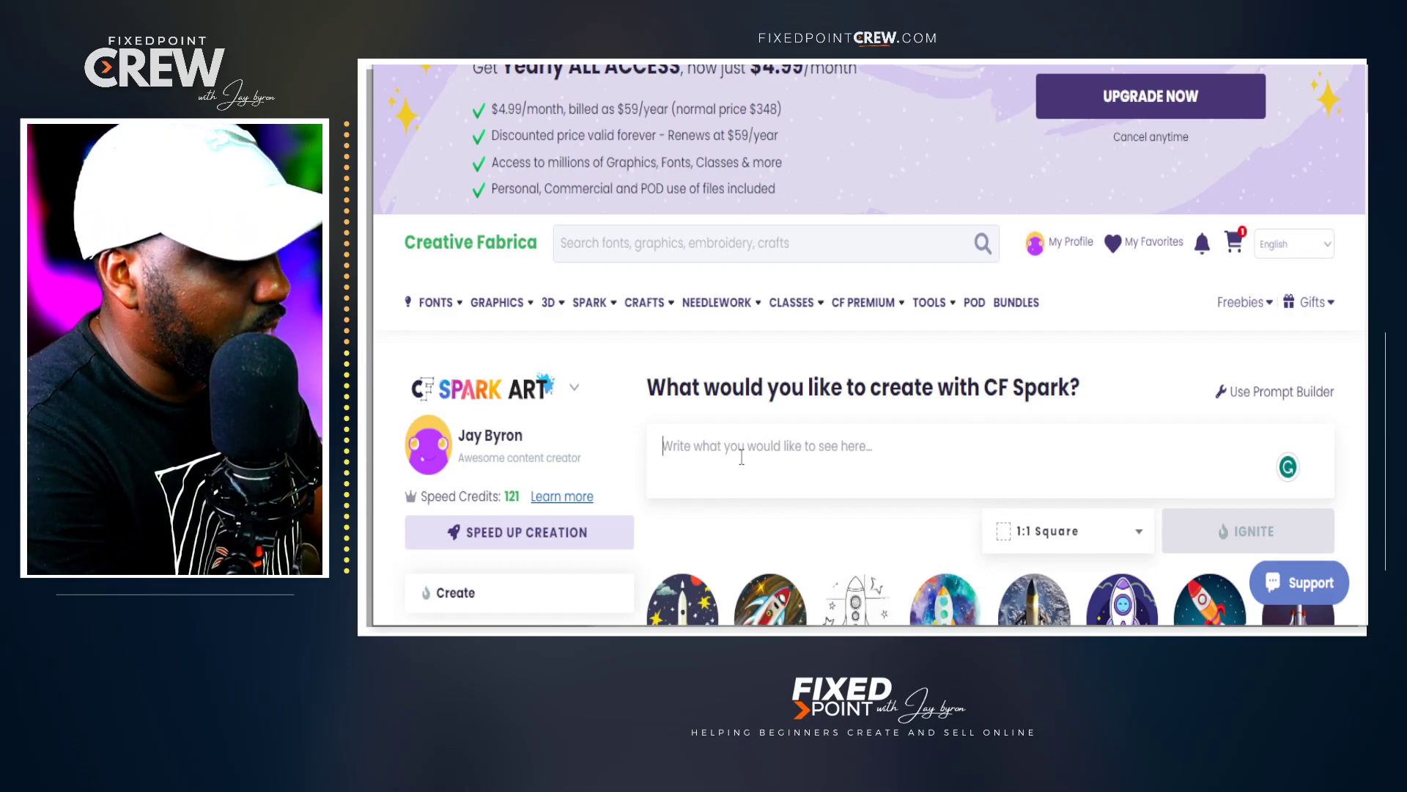
text(tiger)
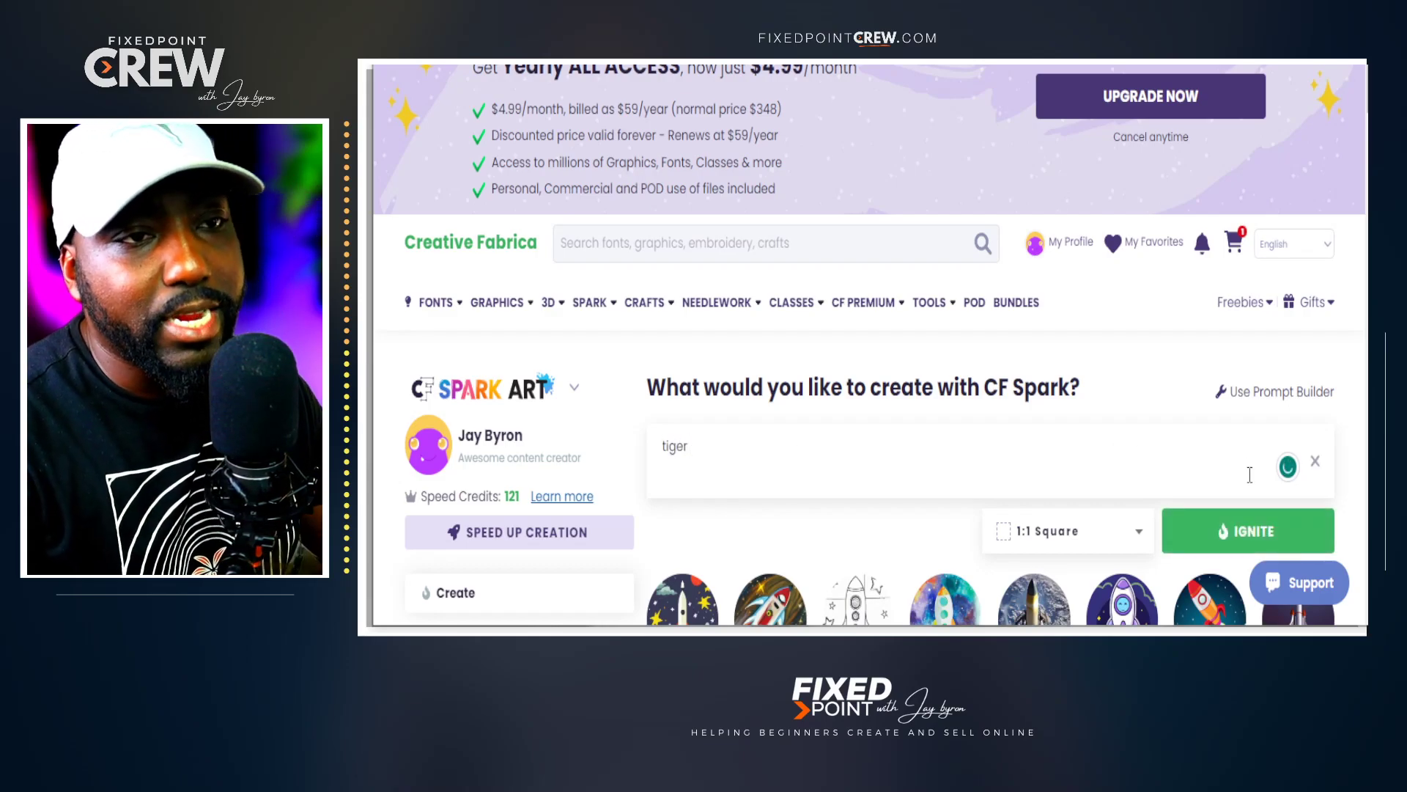
click(1246, 536)
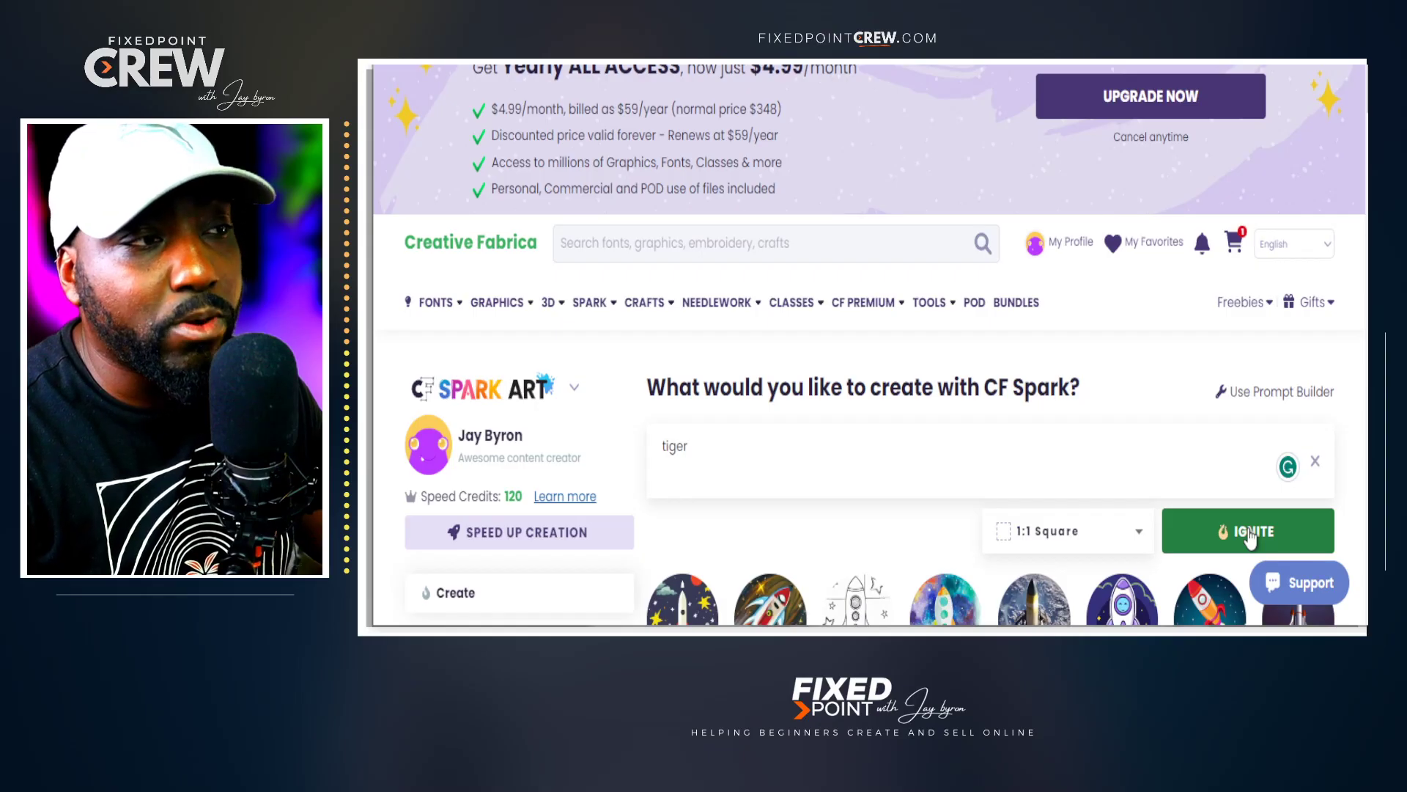
scroll(871, 505, down, 3)
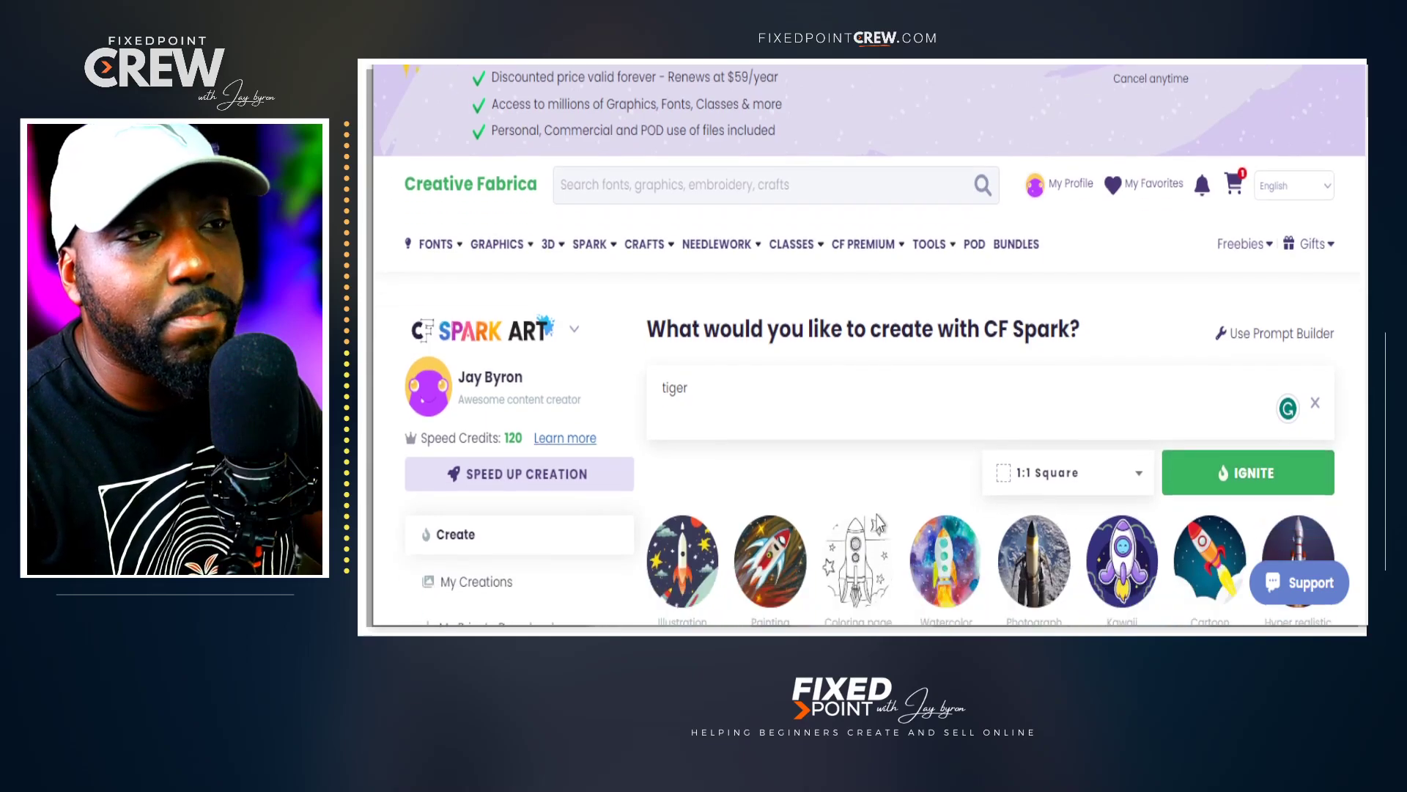
scroll(871, 504, down, 2)
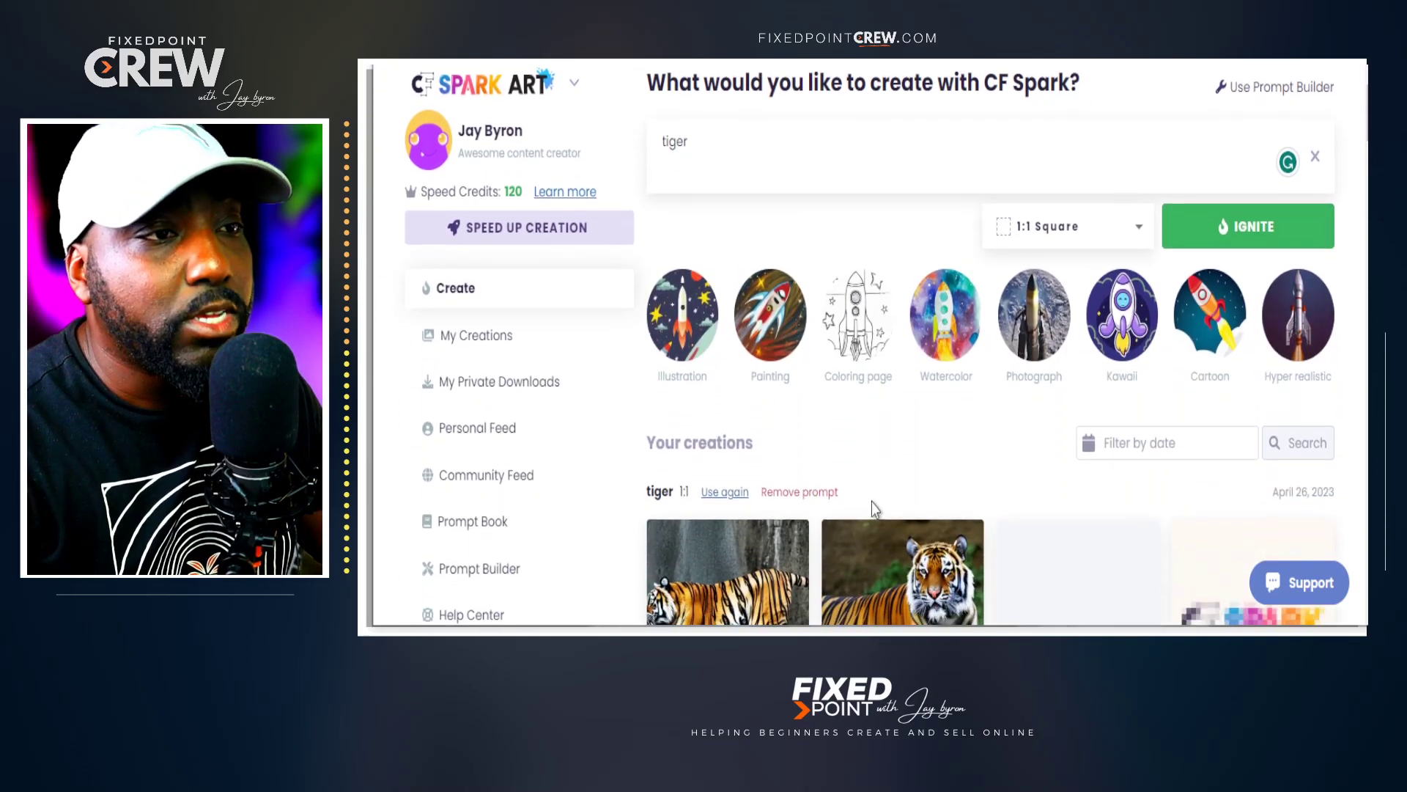
Add the Kawaii style to the tiger prompt, generate new images and compare them with the plain tiger images
scroll(872, 503, down, 1)
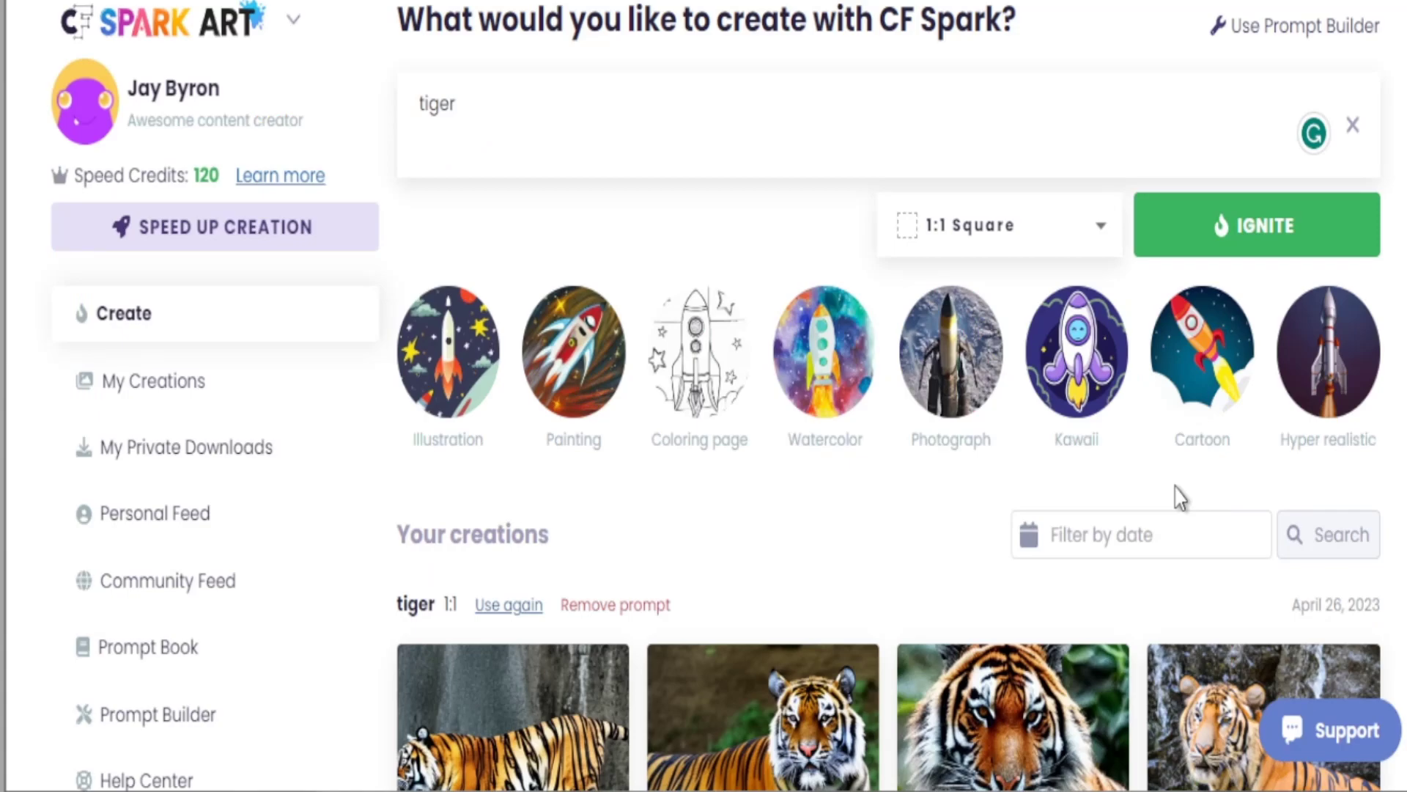
click(1077, 352)
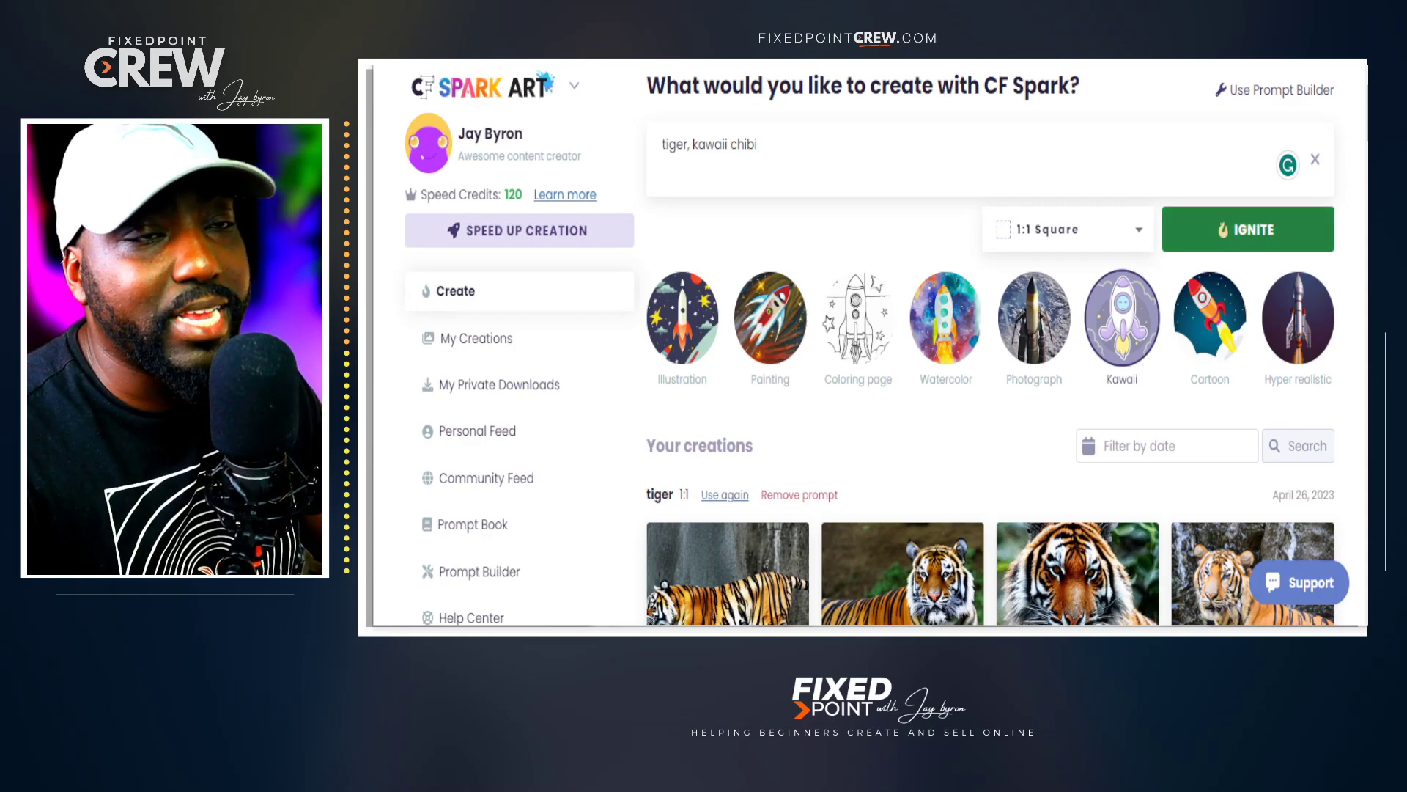
click(1213, 236)
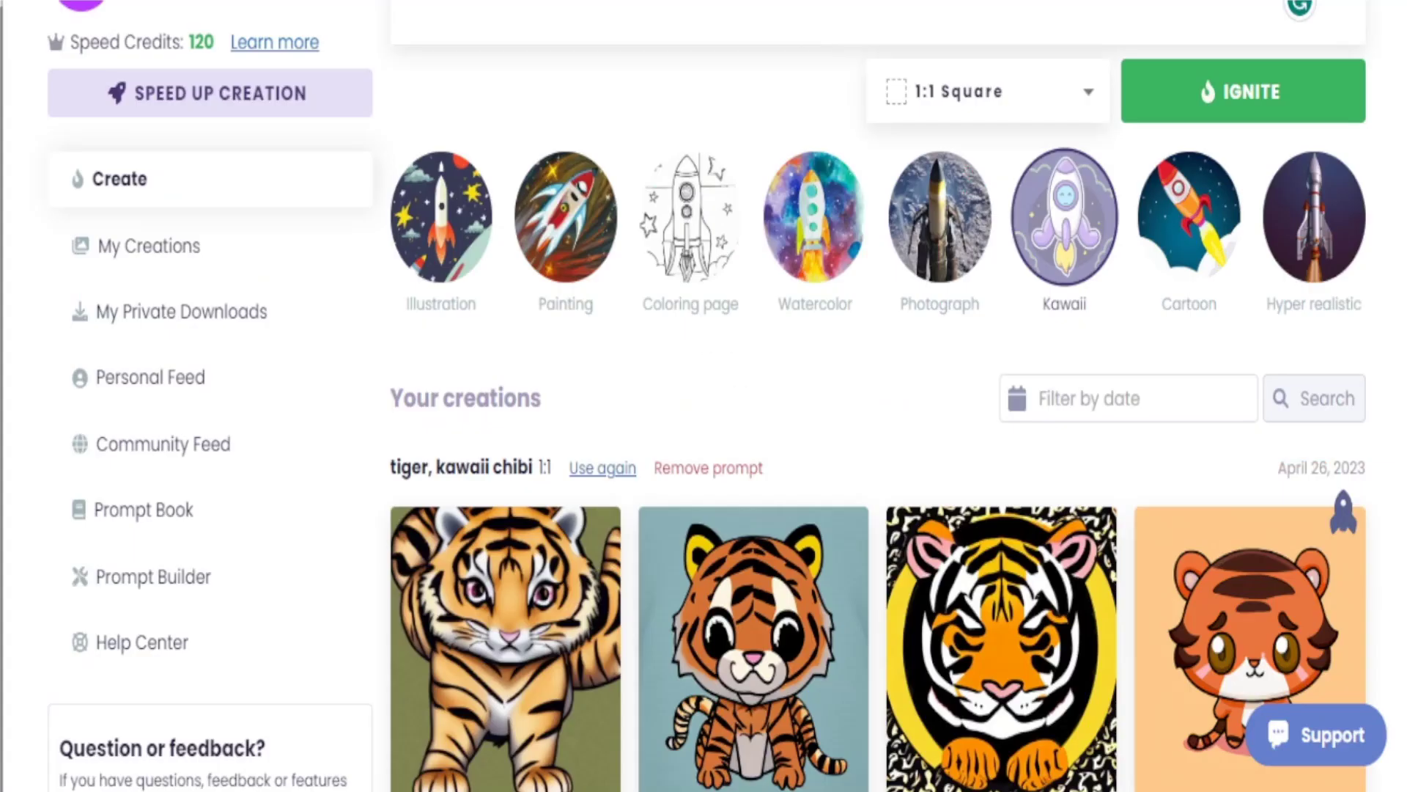
scroll(1077, 522, down, 3)
scroll(1001, 476, down, 3)
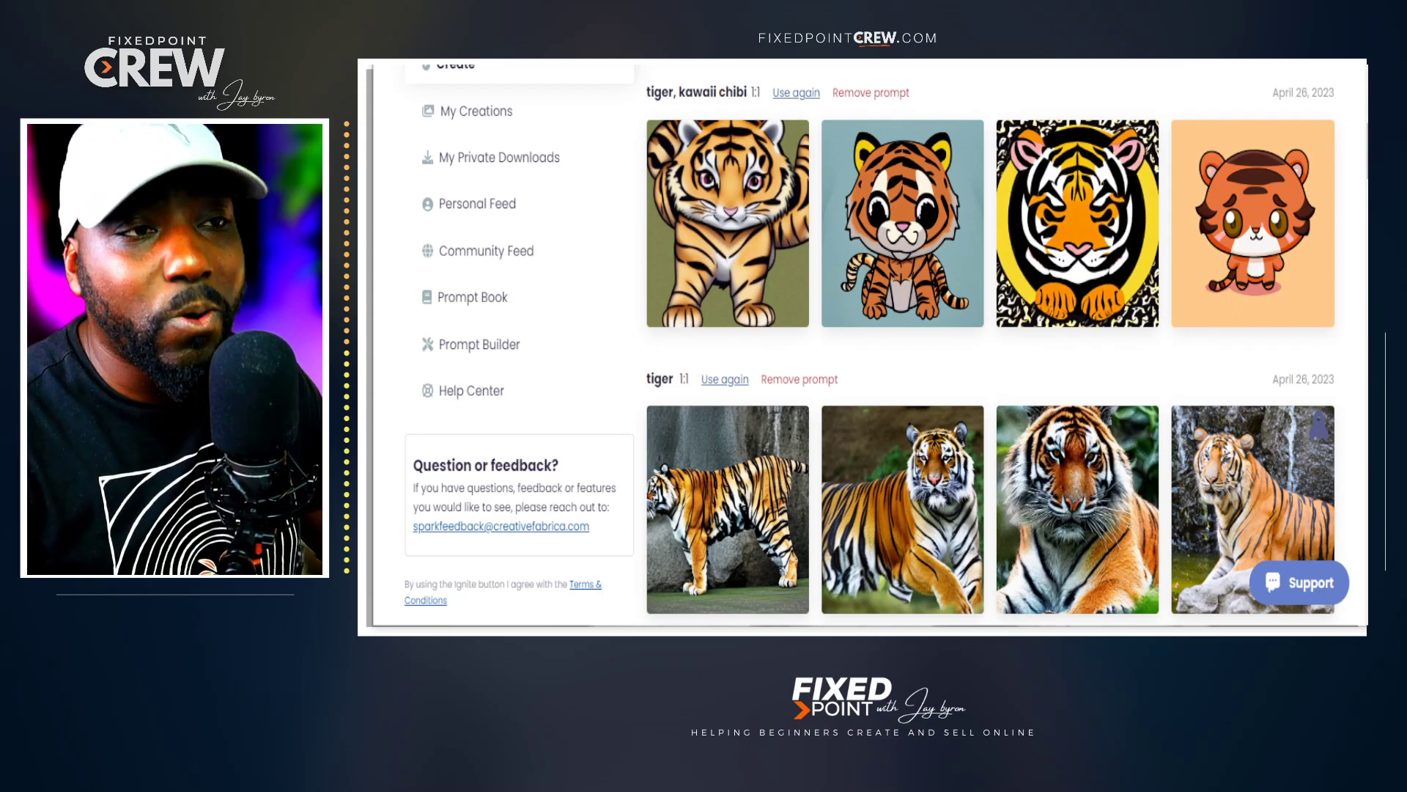
mouse_move(728, 510)
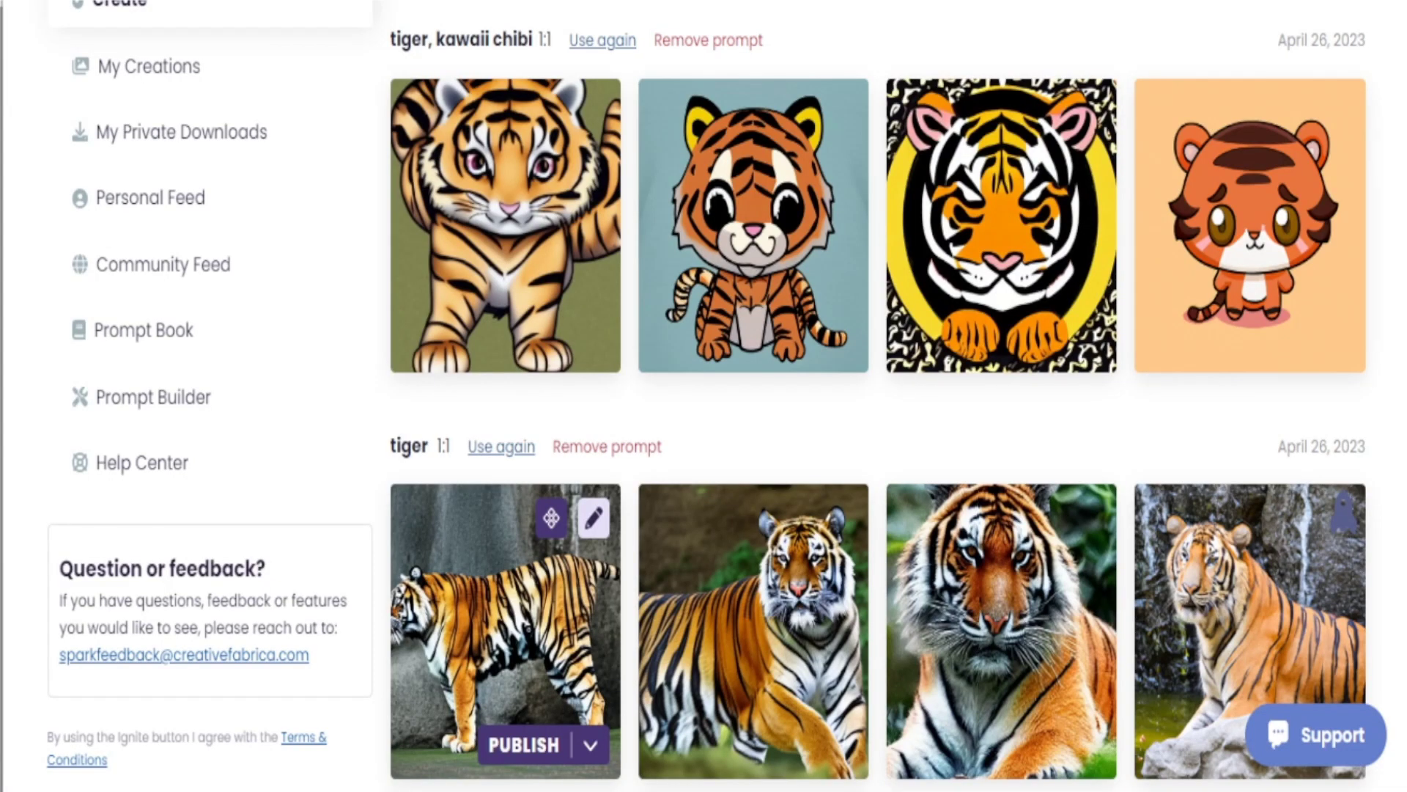
mouse_move(506, 220)
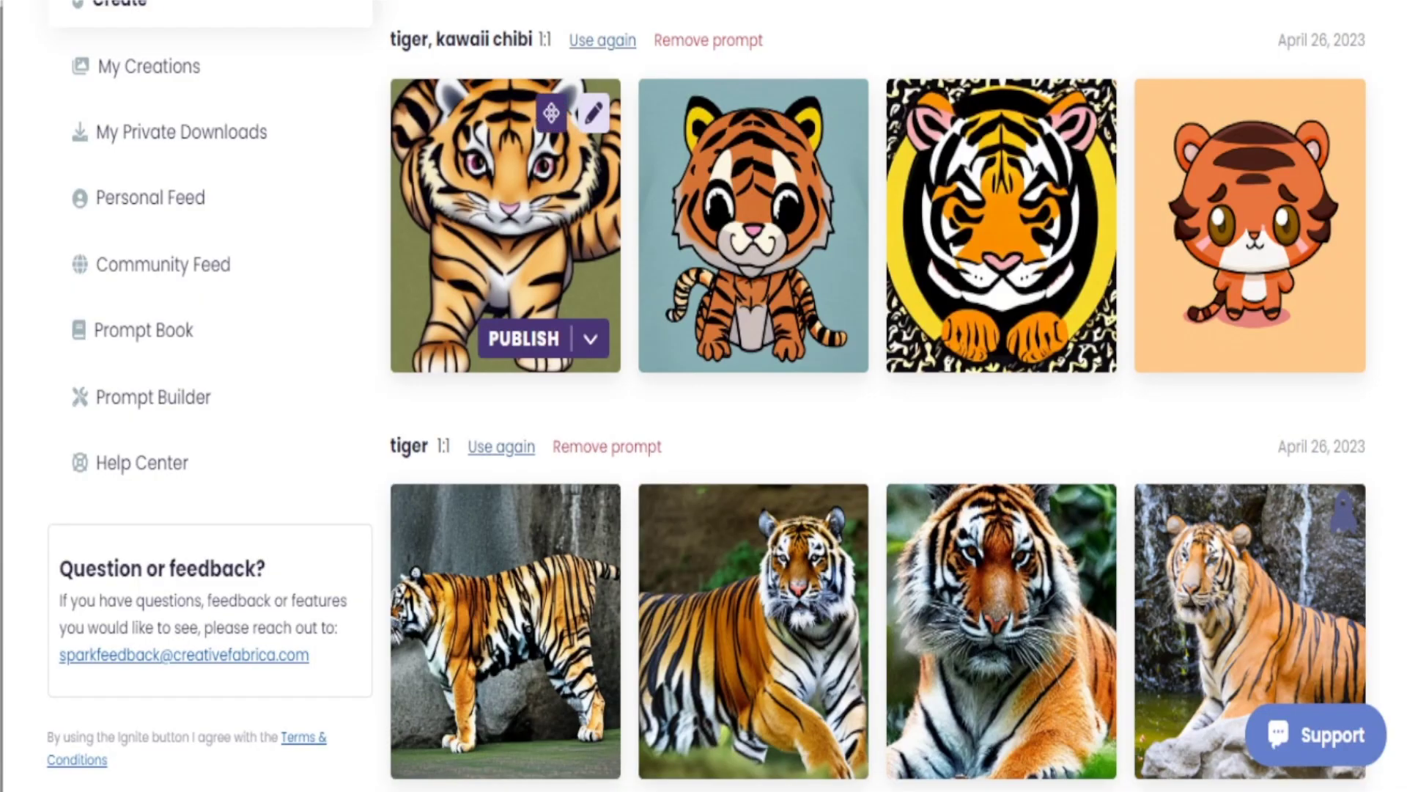
mouse_move(1001, 225)
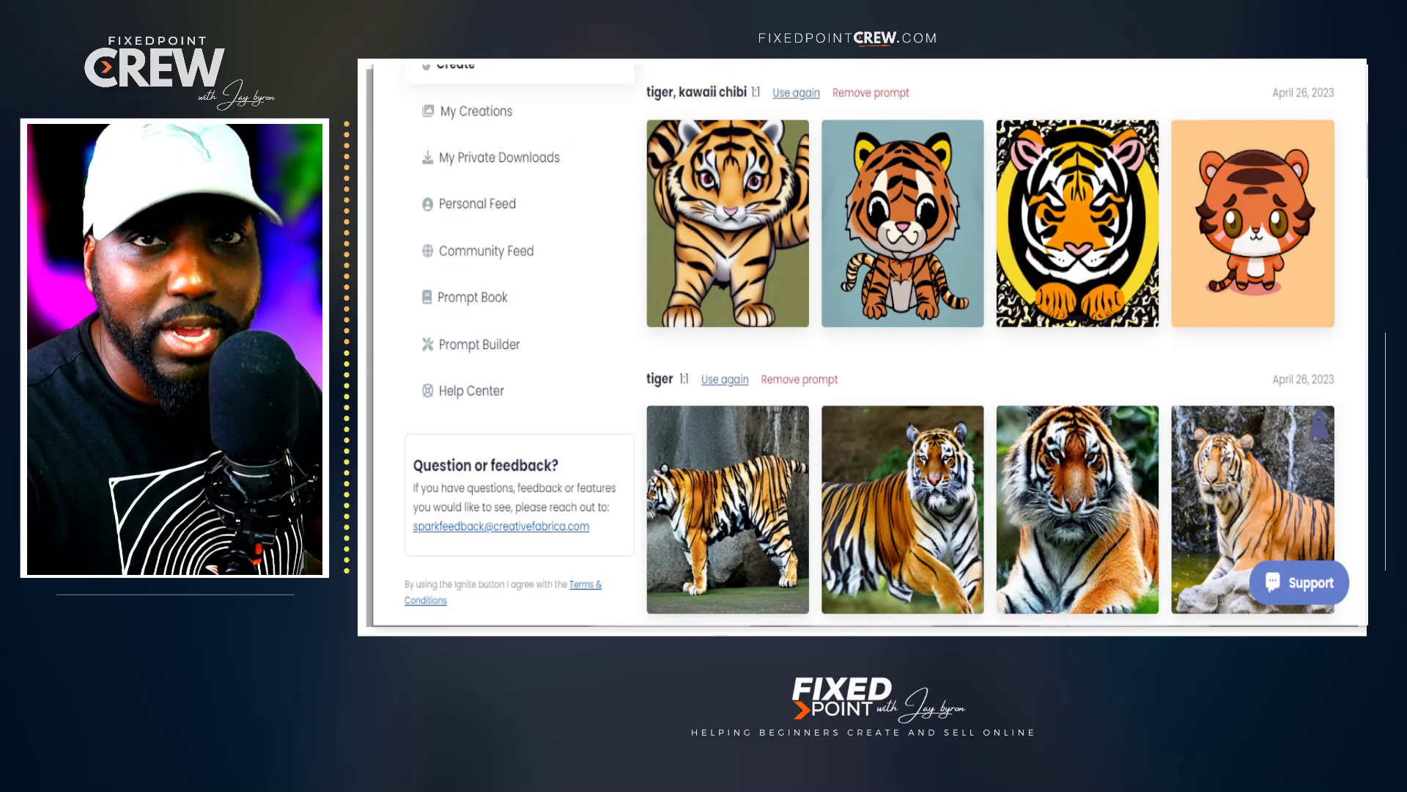
Add "sticker" to the start of the prompt and generate images from "sticker tiger, kawaii chibi"
scroll(989, 345, up, 6)
scroll(1246, 425, down, 4)
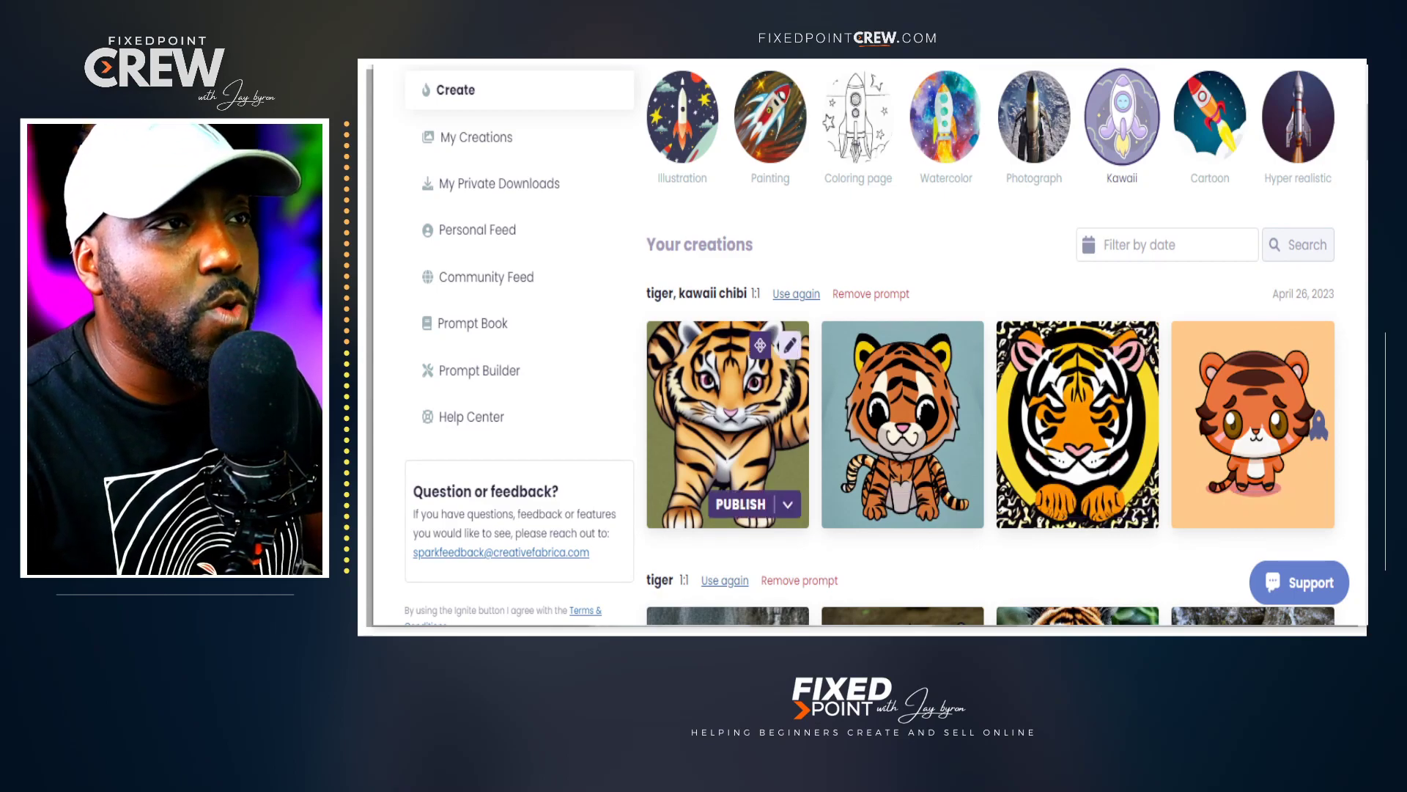
scroll(728, 425, up, 3)
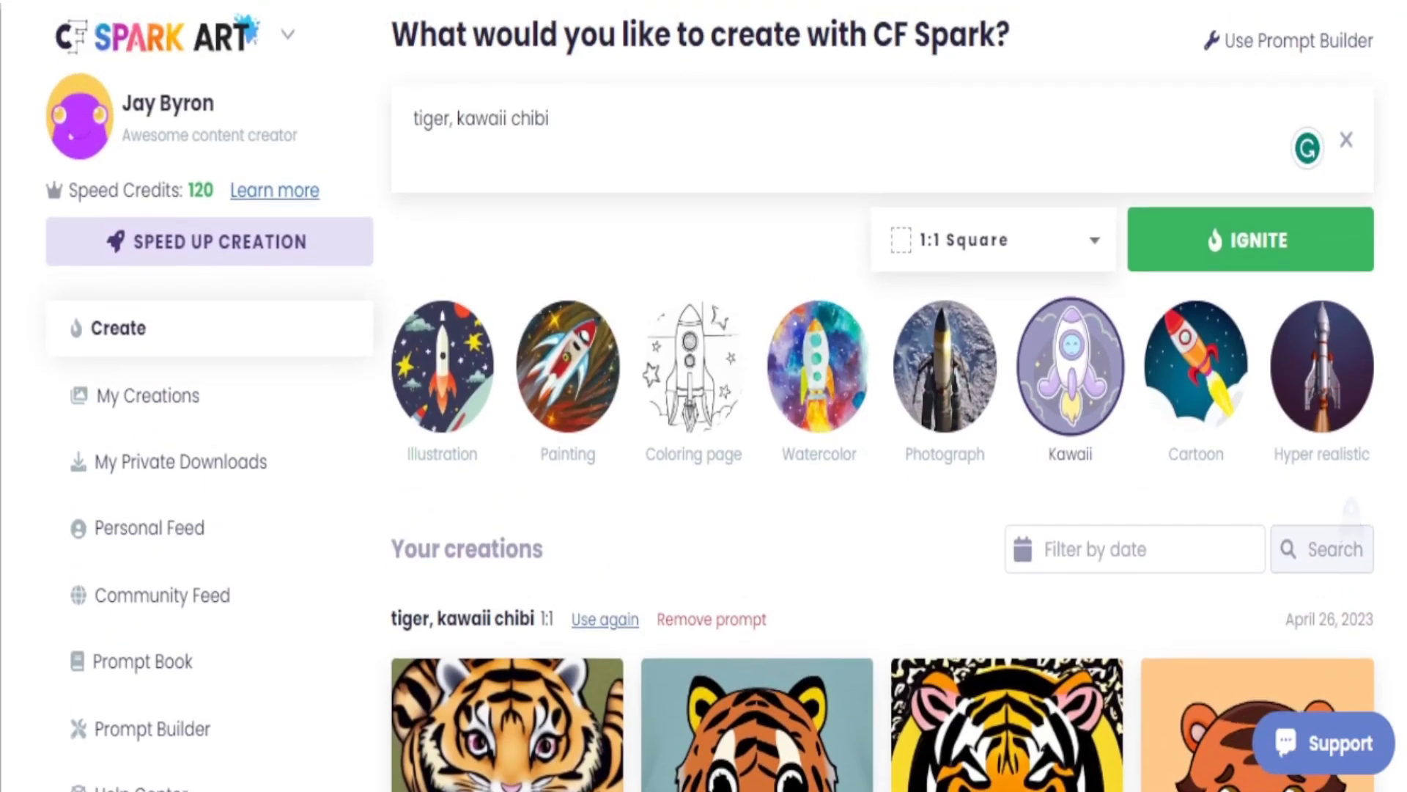
scroll(885, 396, up, 2)
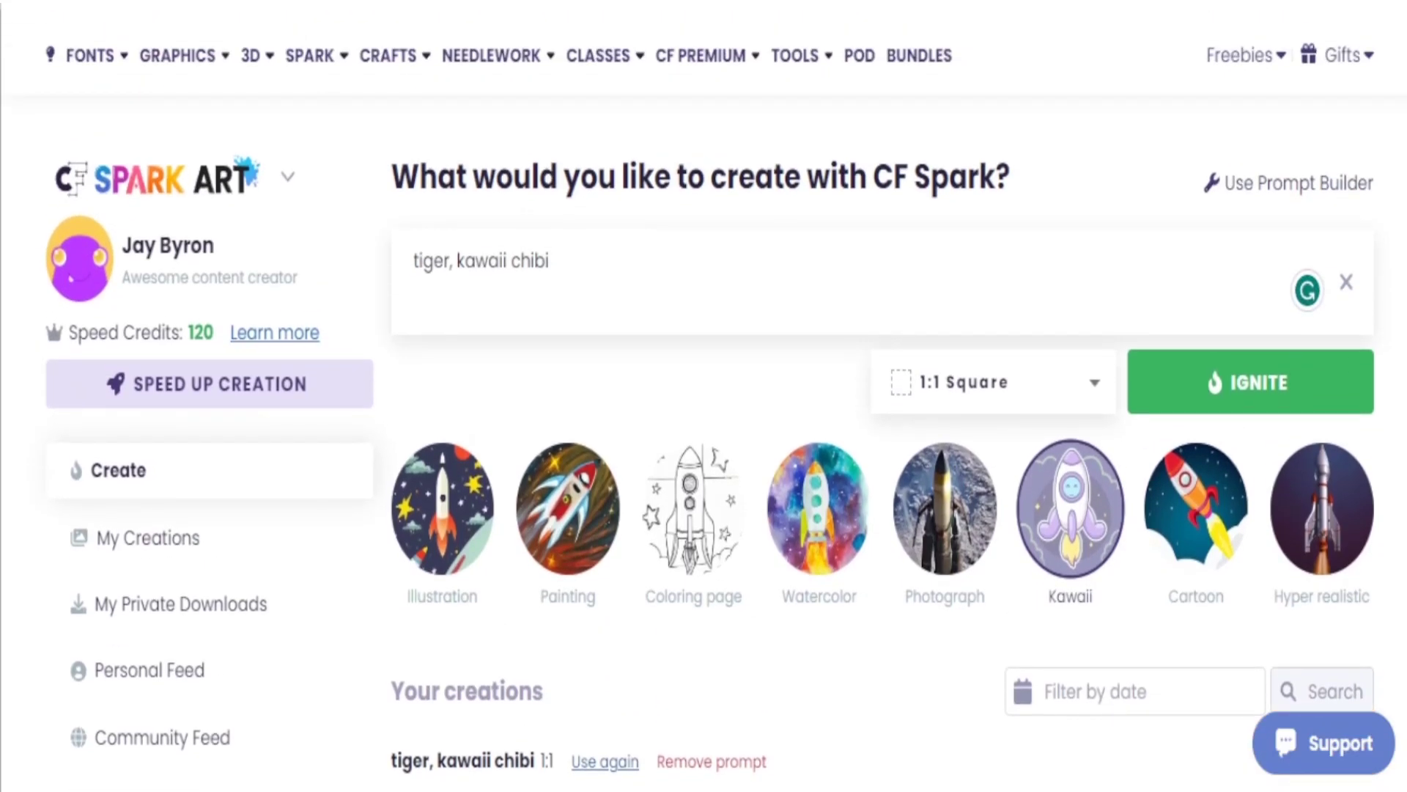
click(413, 262)
text(sticker)
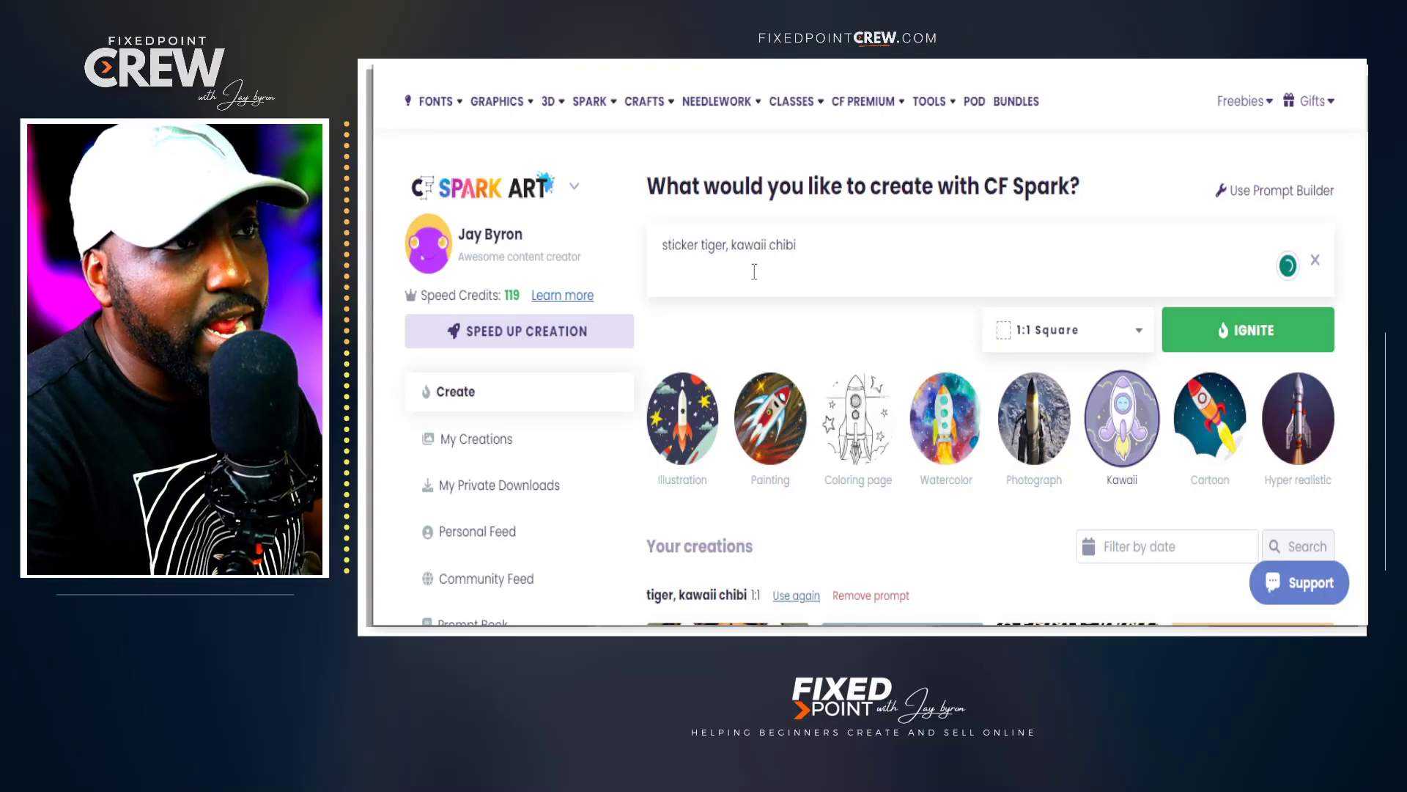
click(1224, 339)
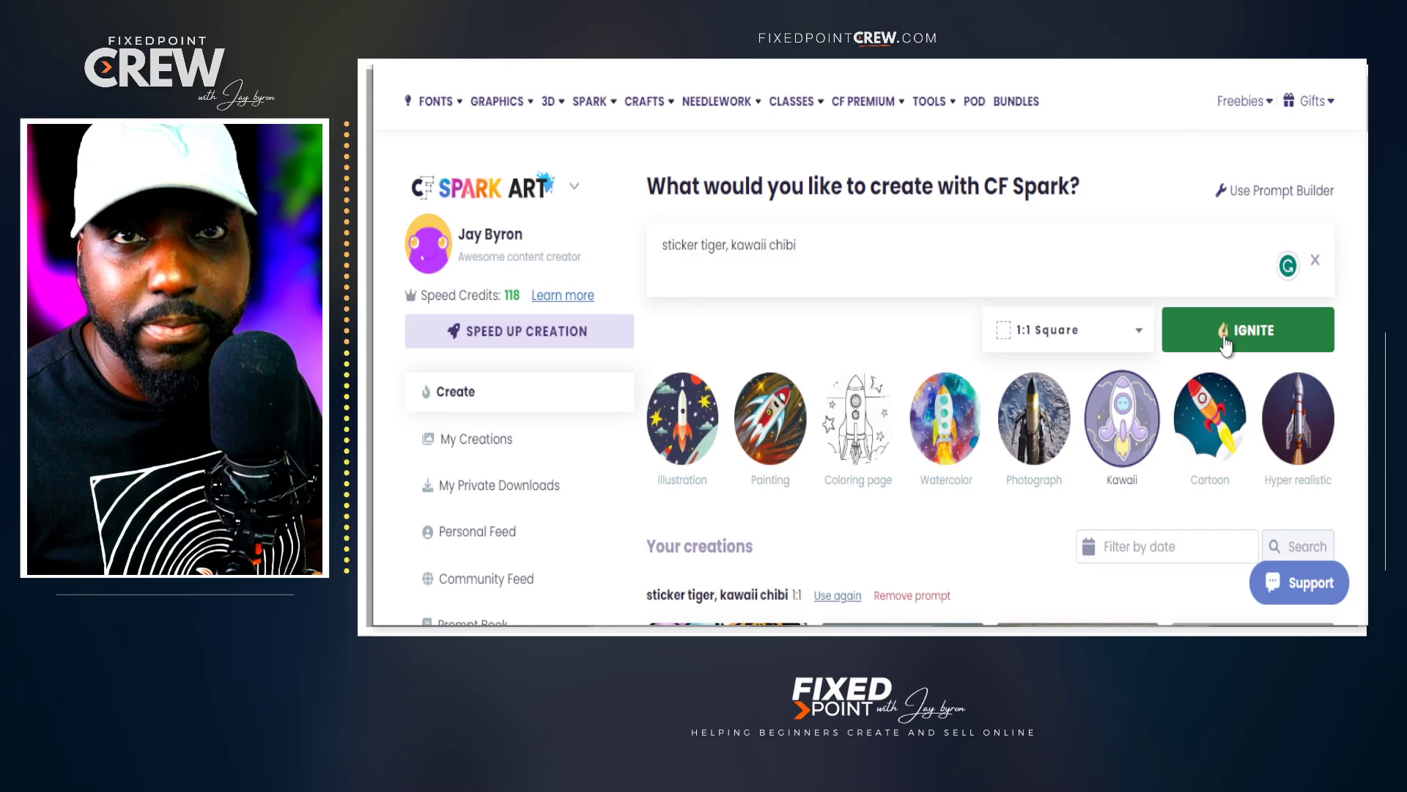
Open the smiling tiger sticker on the blue background from the new results for editing
scroll(1226, 341, down, 4)
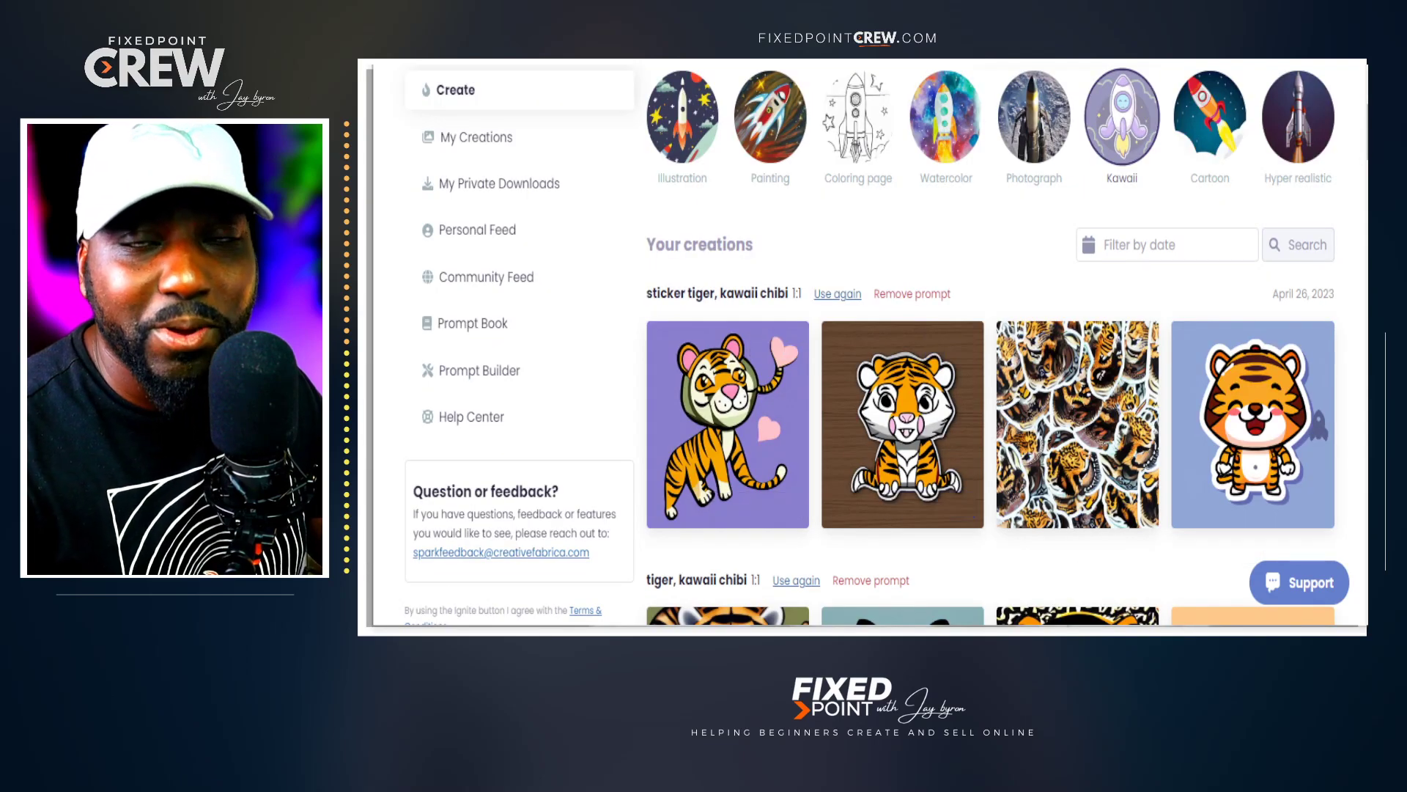
scroll(1077, 345, down, 1)
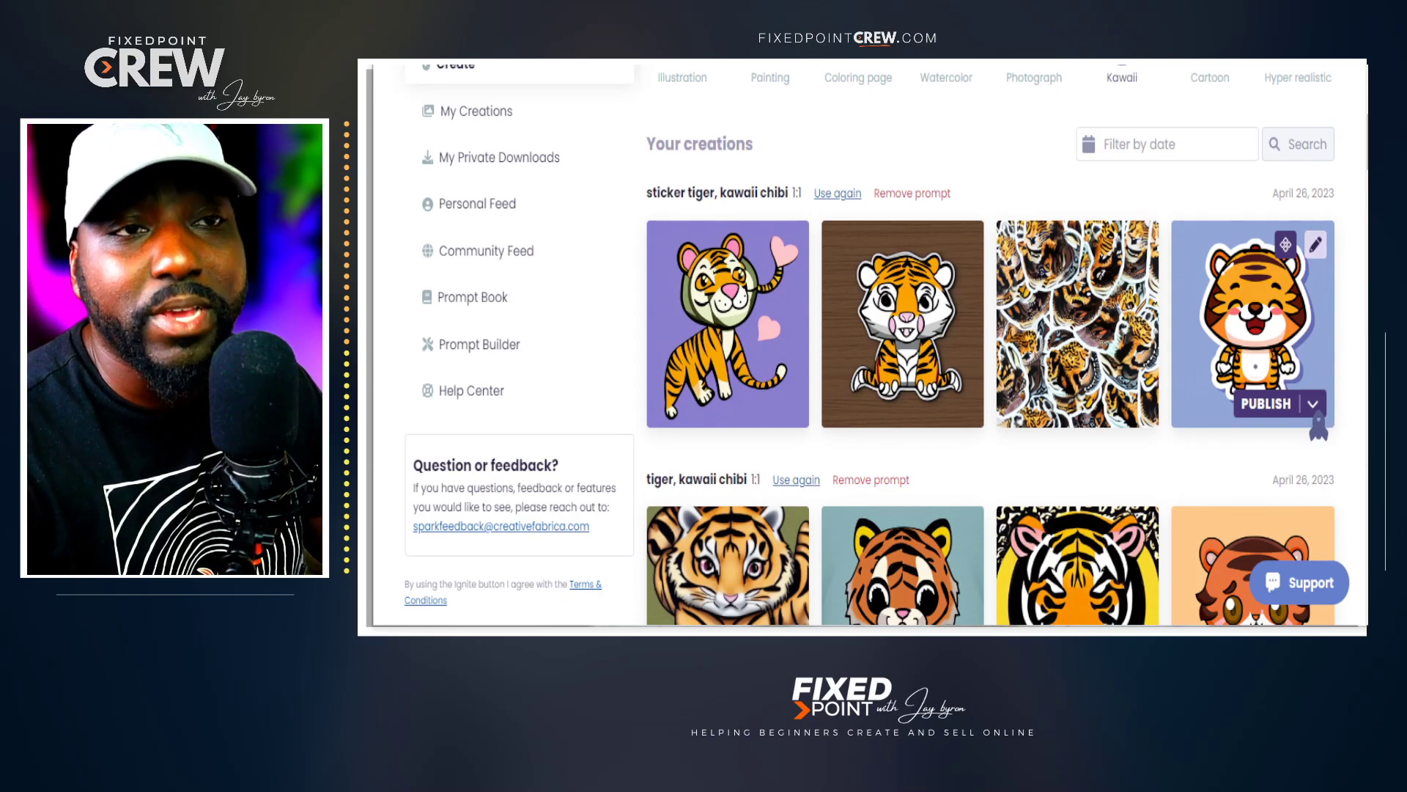
click(1315, 250)
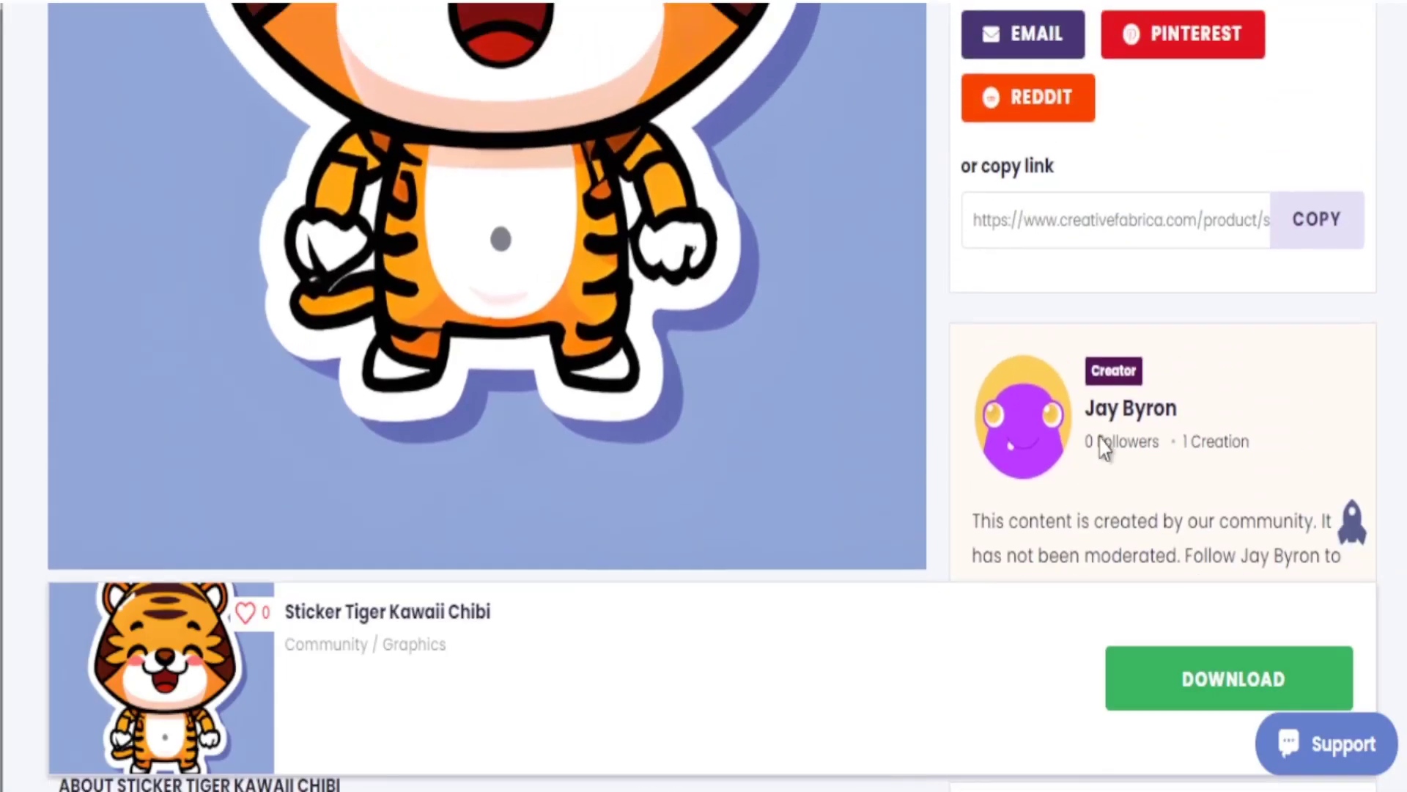
Open the downloaded tiger sticker in Pixlr E, pre-resized to Ultra HD at 3840 x 3840 px
scroll(1104, 444, up, 5)
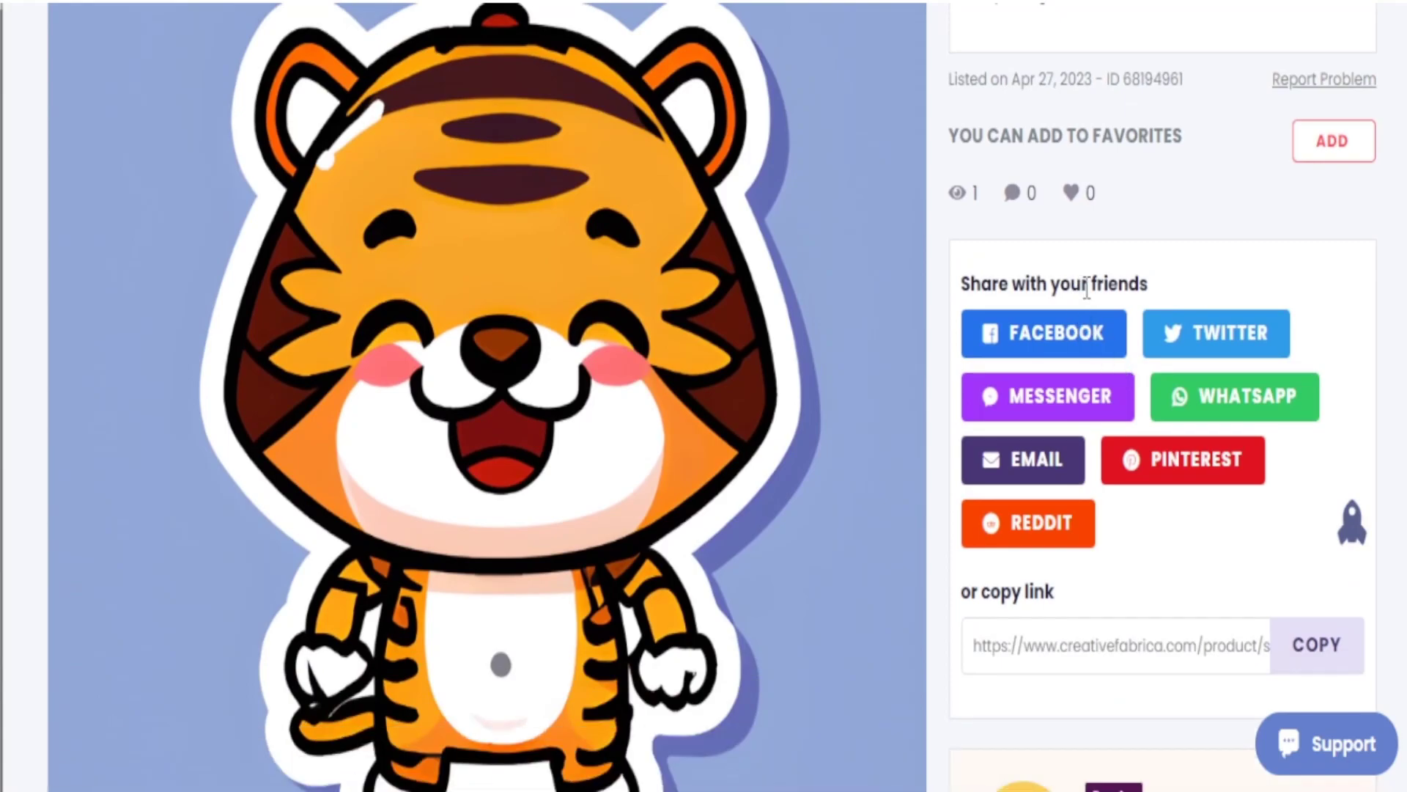
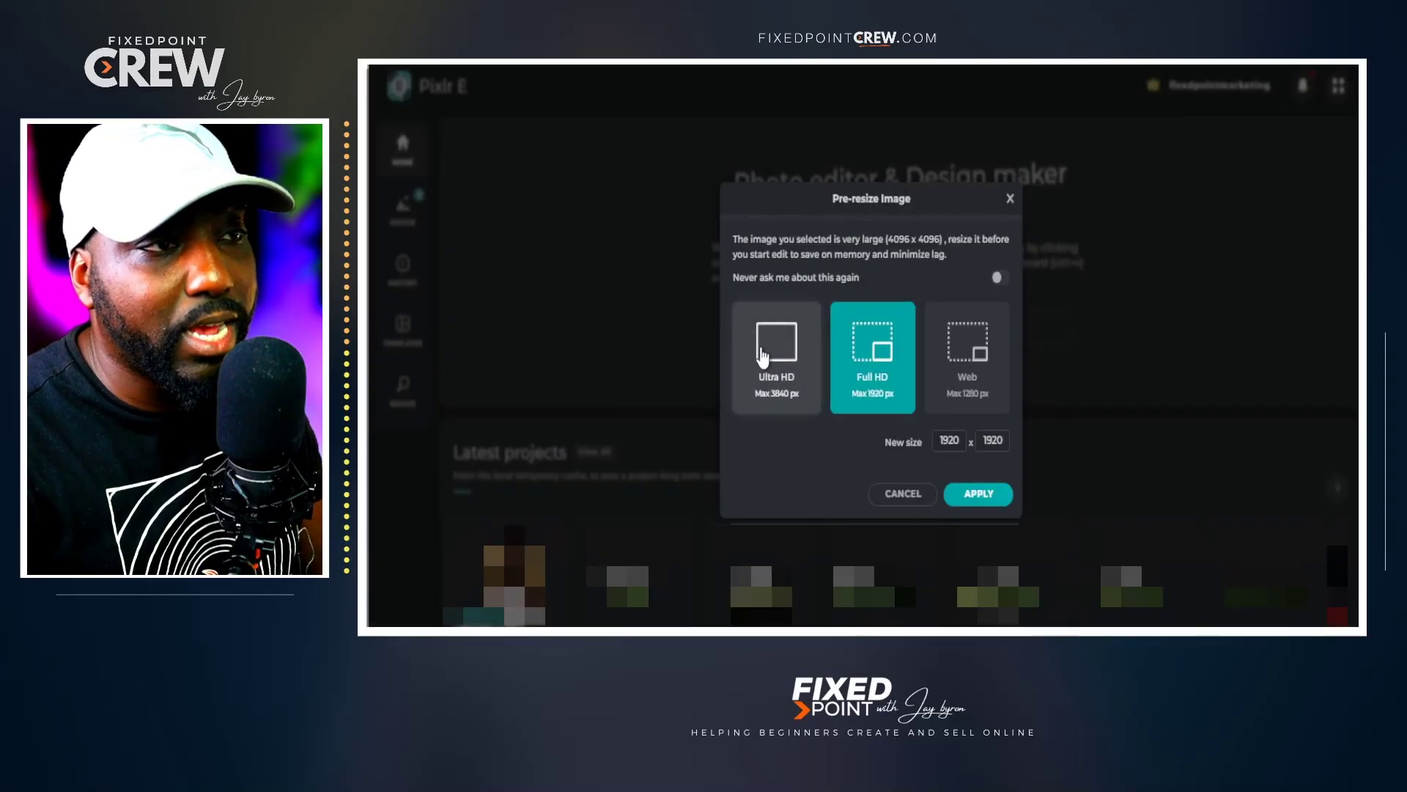
click(762, 356)
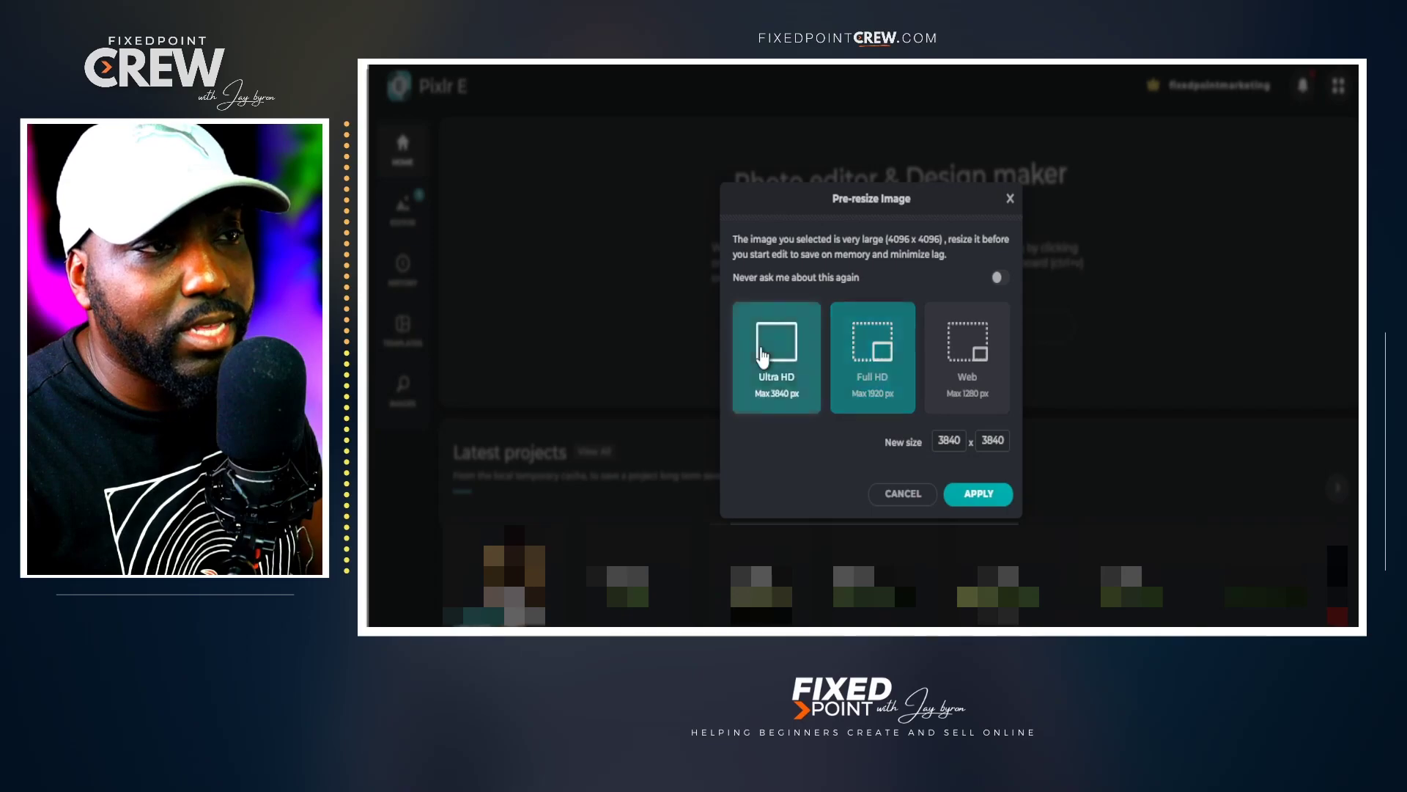
click(973, 495)
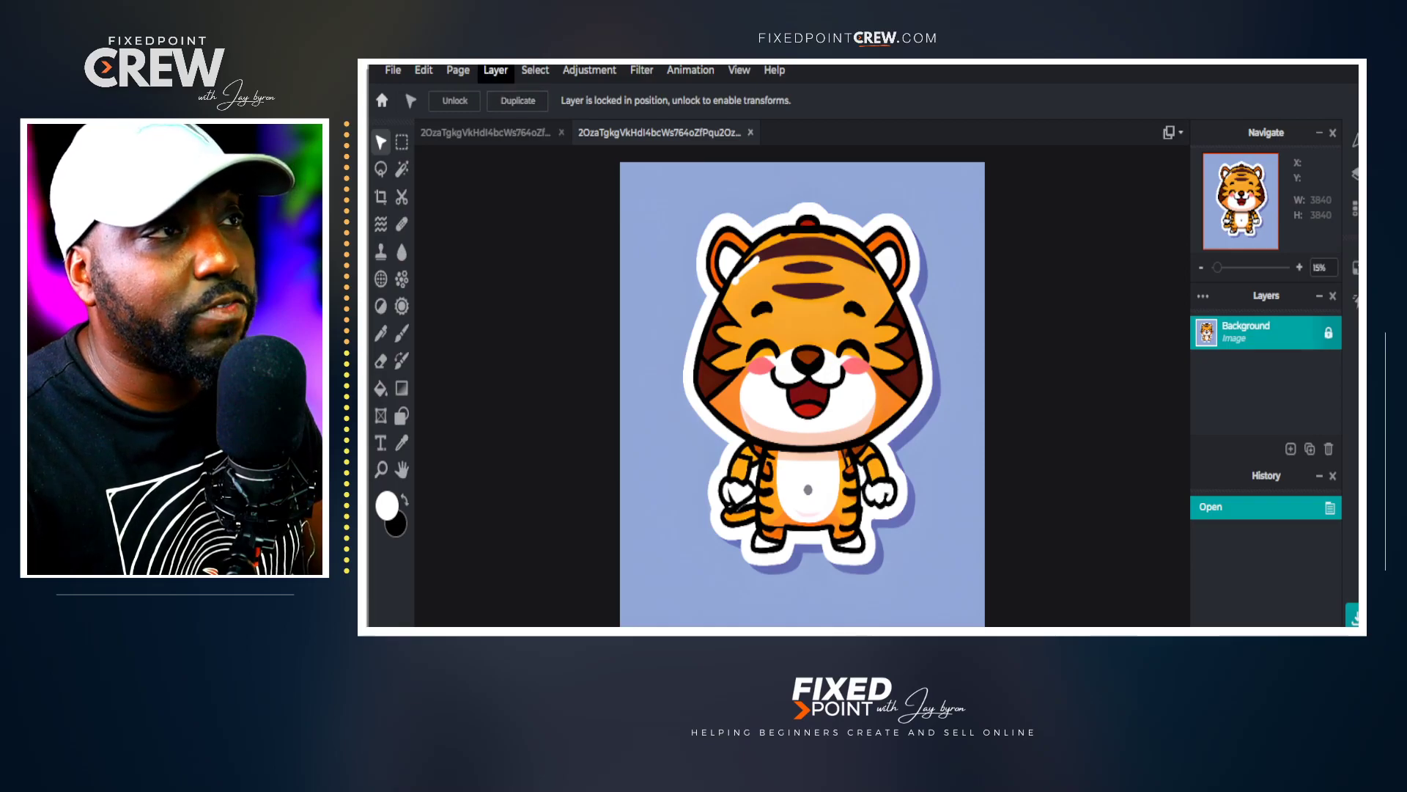
Add a new empty layer beneath the Background layer and set its blend mode to Mask
click(495, 71)
click(517, 93)
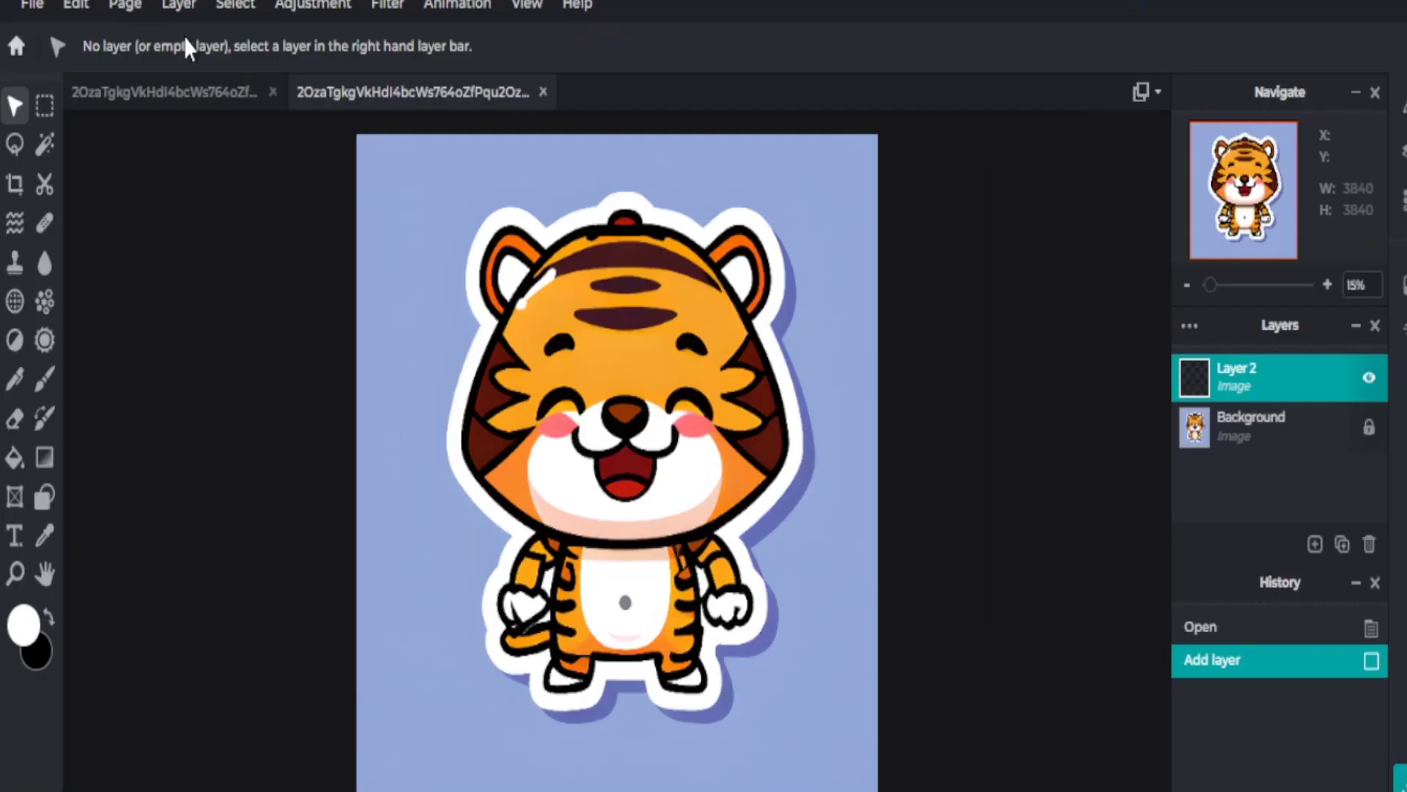
drag(1238, 372, 1246, 432)
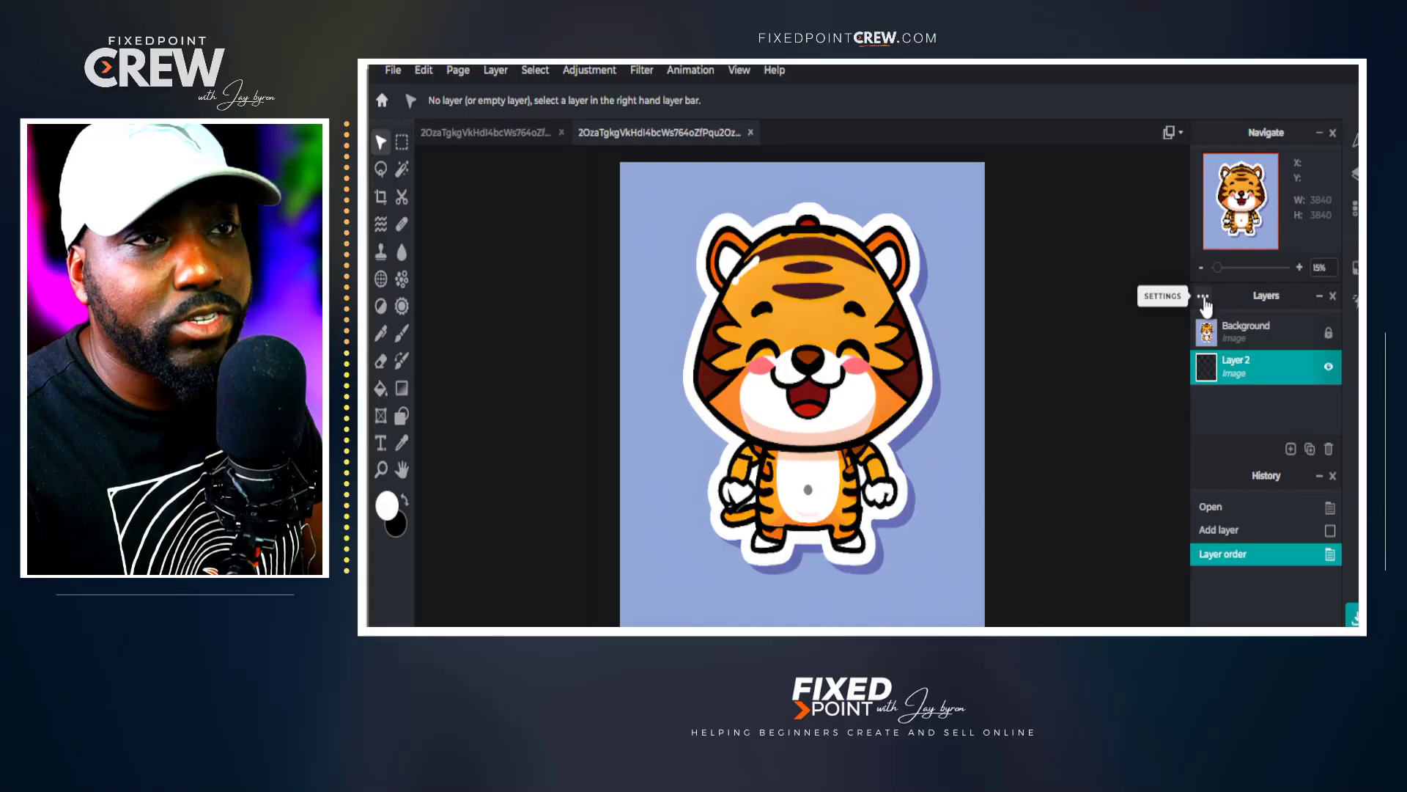
click(1190, 324)
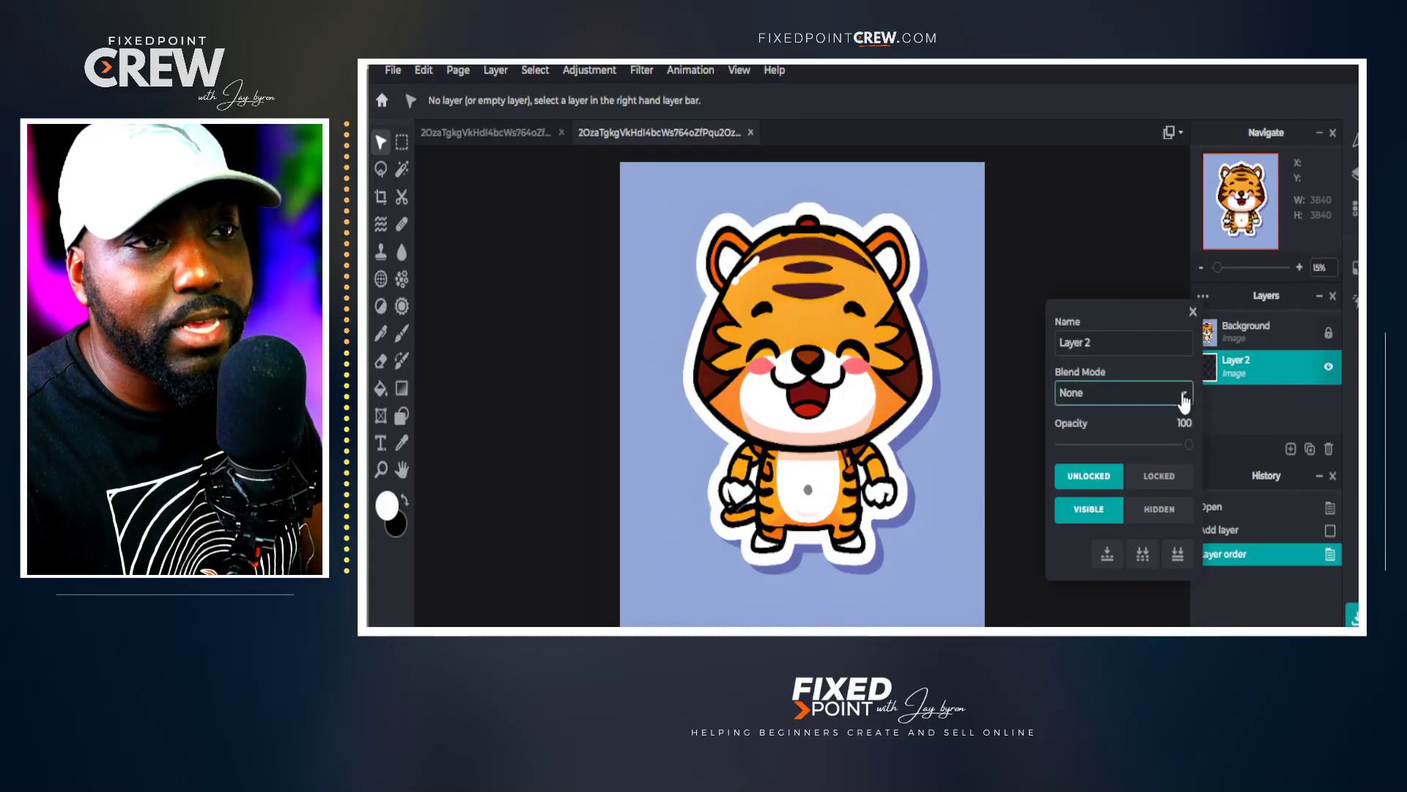
click(1121, 392)
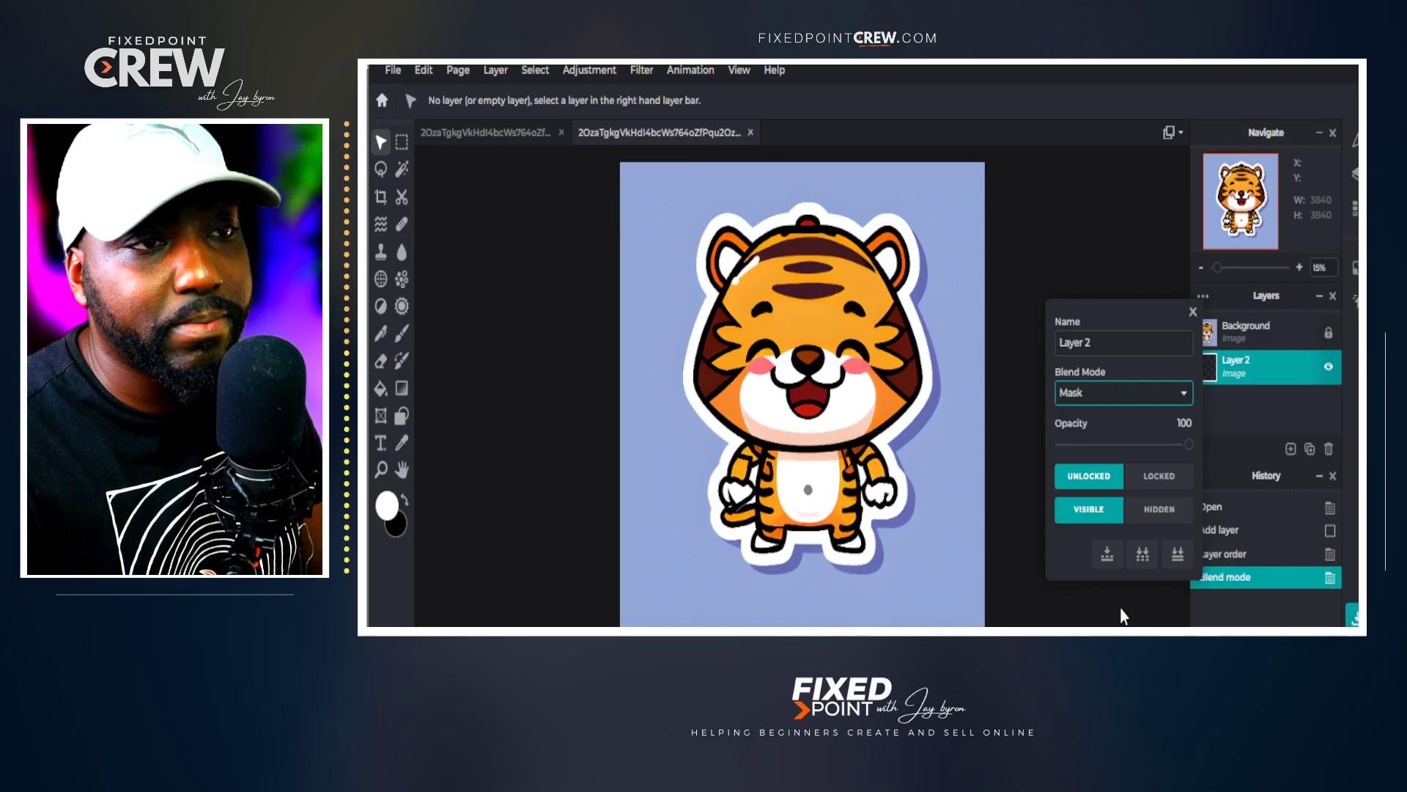
click(915, 348)
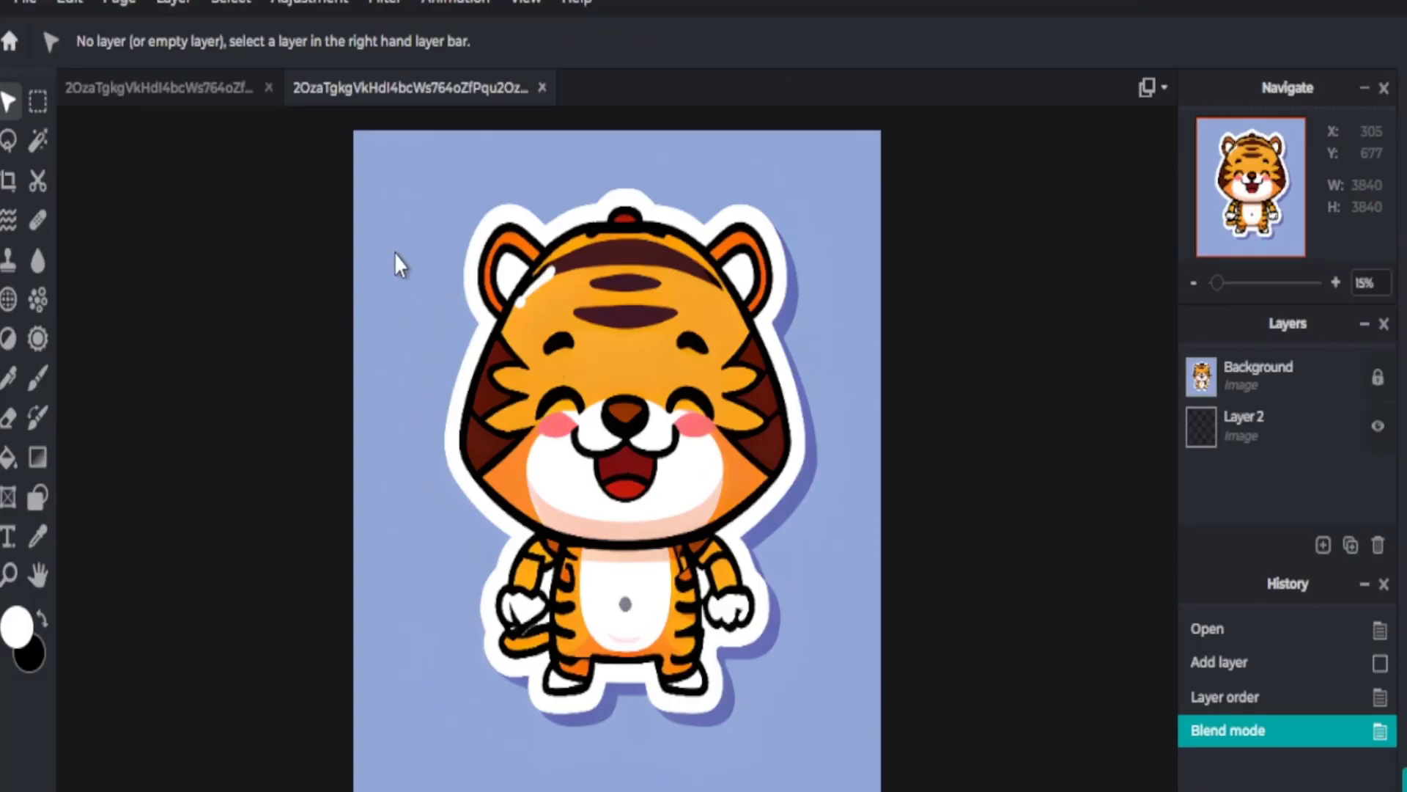
Apply AI Auto Mask to the Background layer to cut the tiger sticker out of the blue background
click(393, 200)
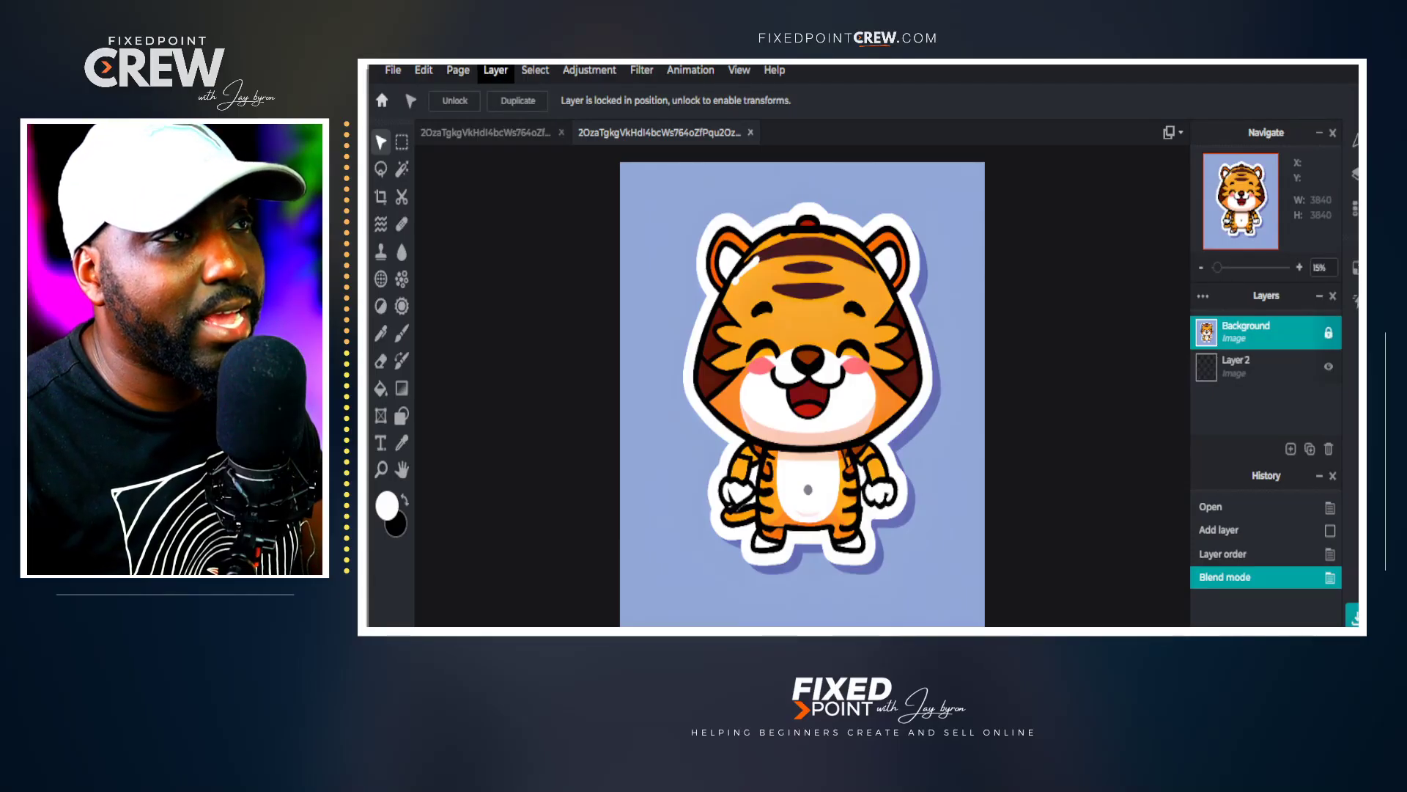
click(495, 71)
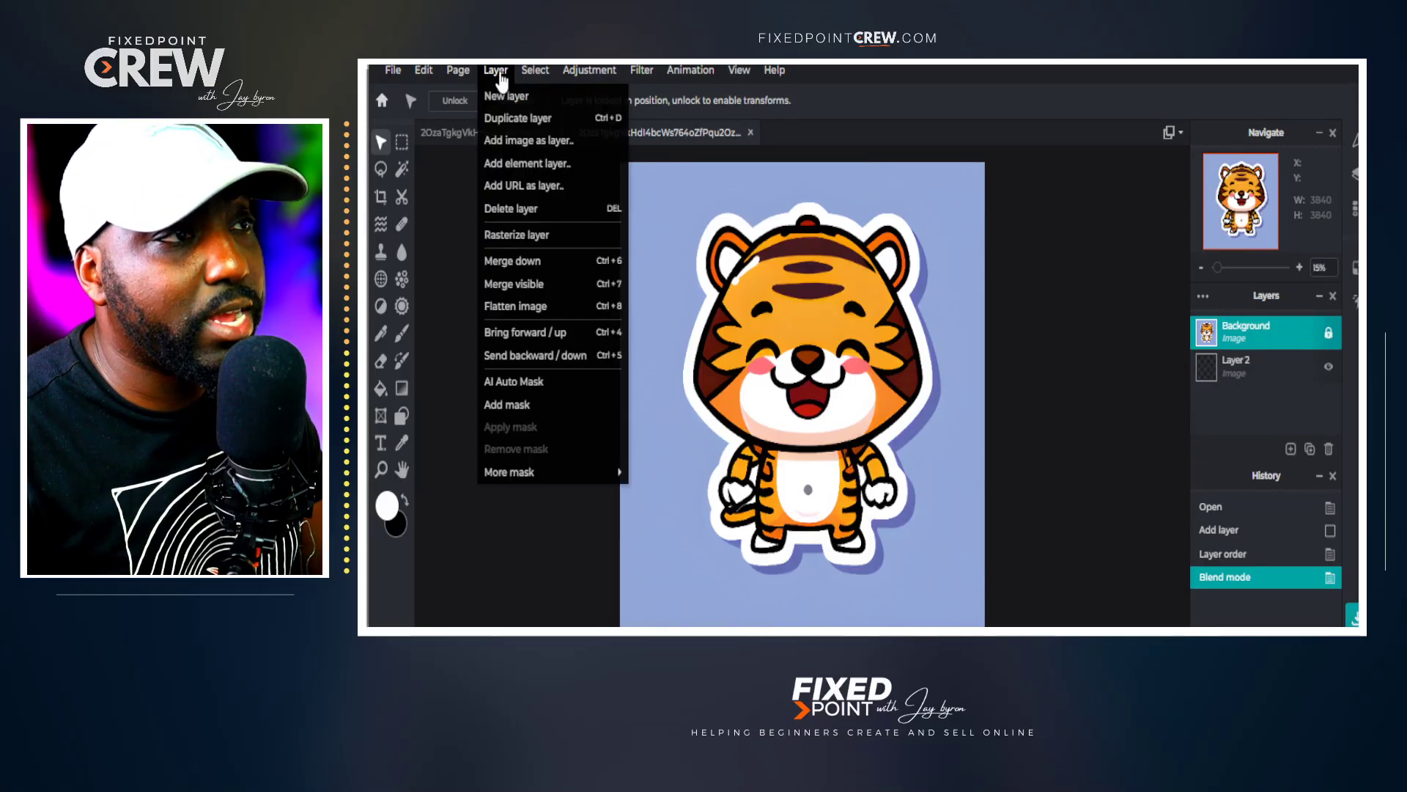
click(530, 383)
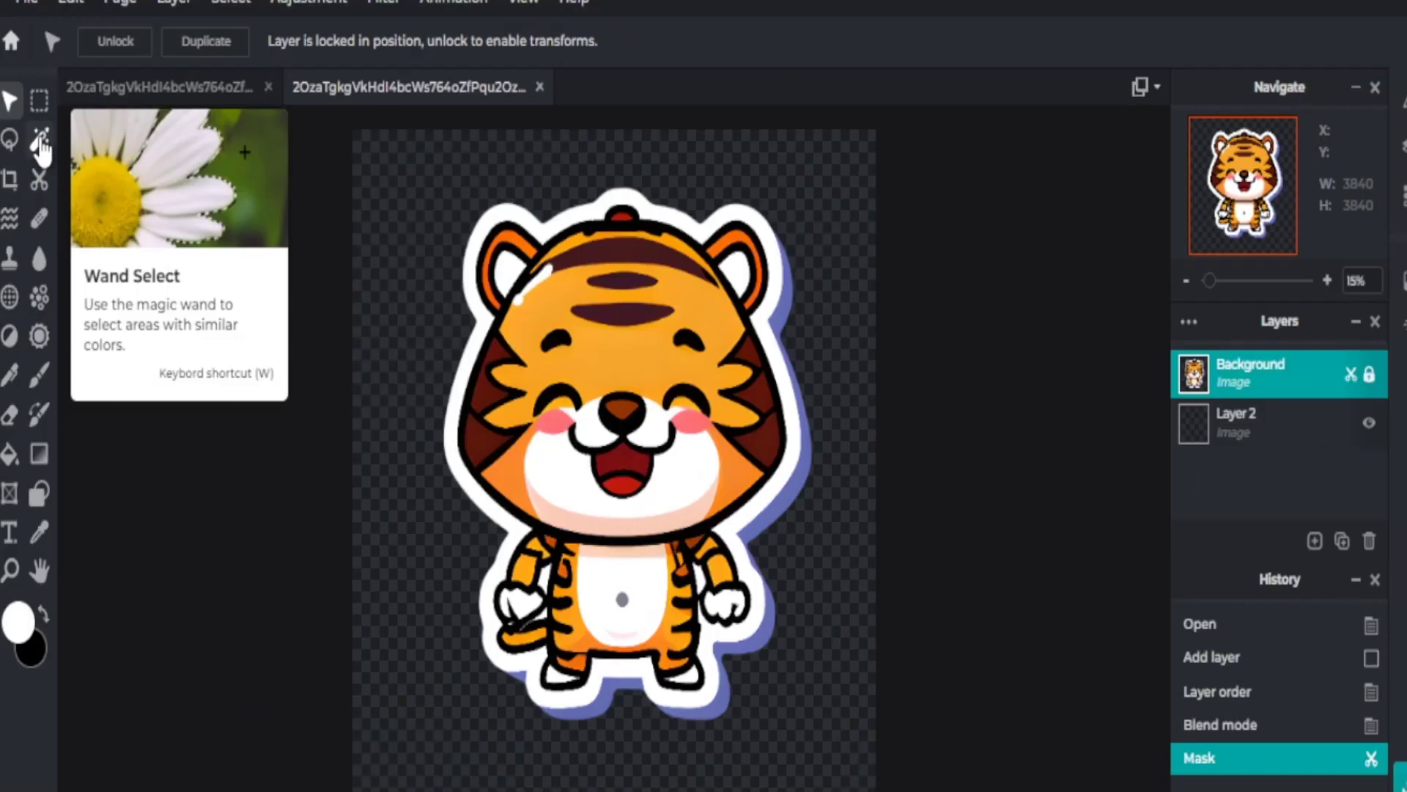
Select the white sticker border around the tiger with Wand Select at tolerance 32 and delete it
click(402, 171)
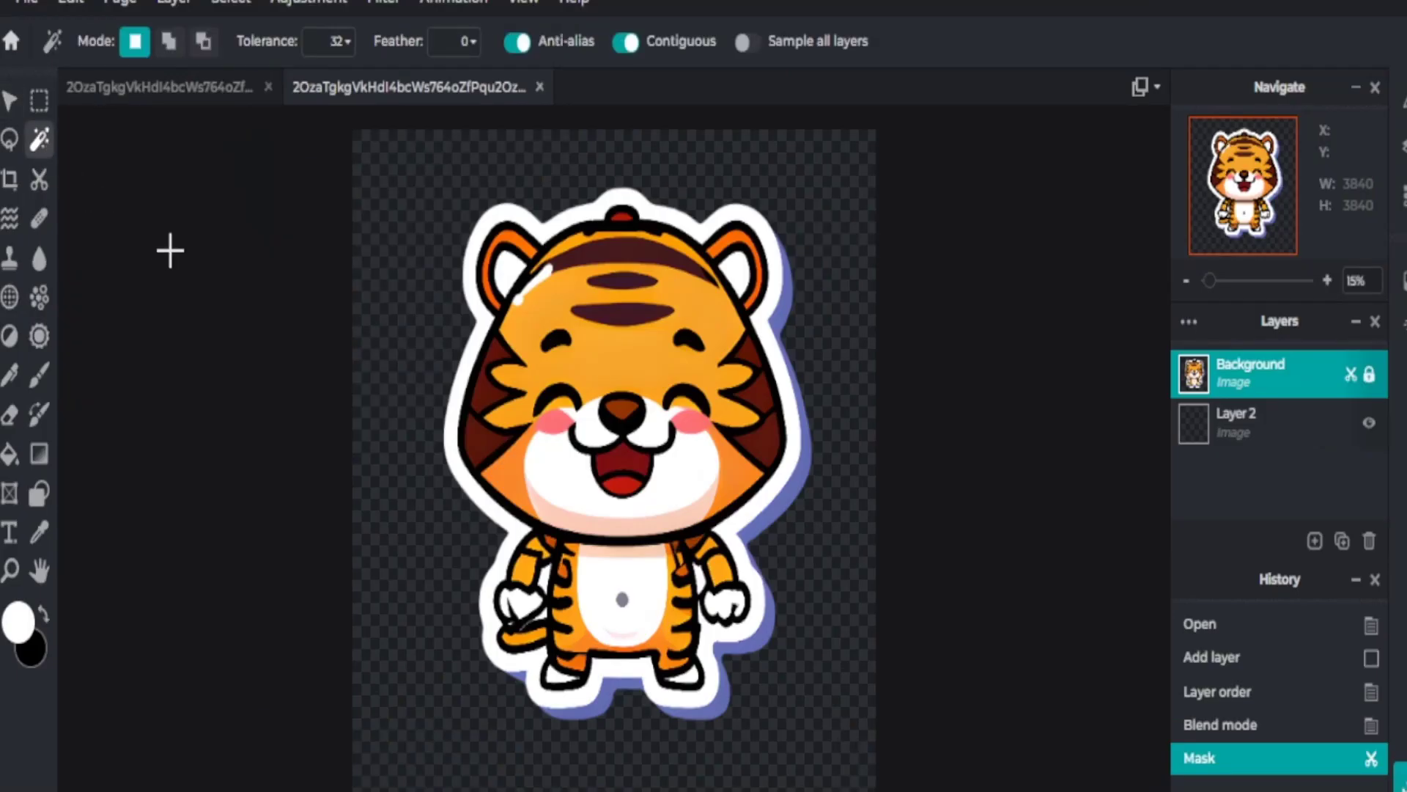
scroll(493, 413, up, 4)
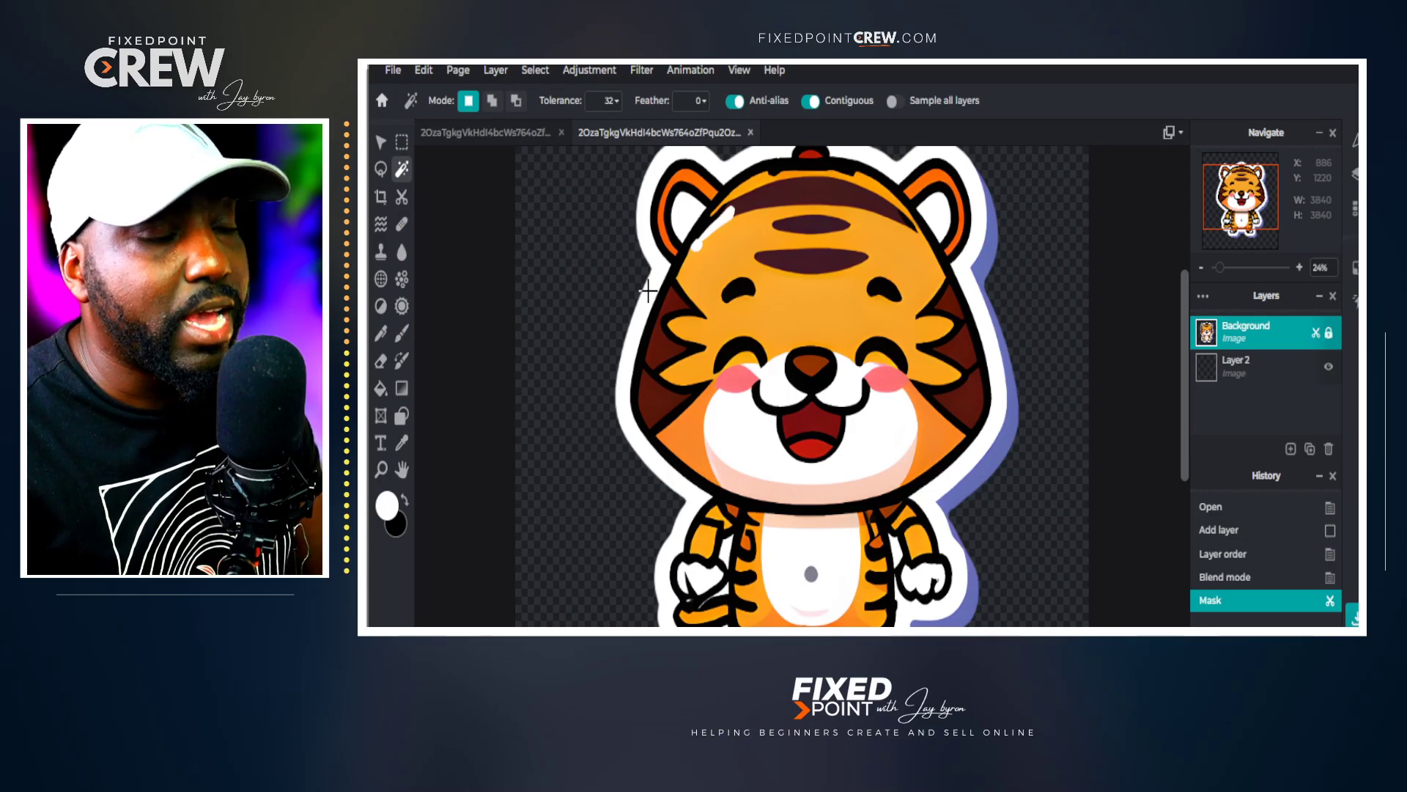
click(648, 291)
scroll(645, 477, down, 1)
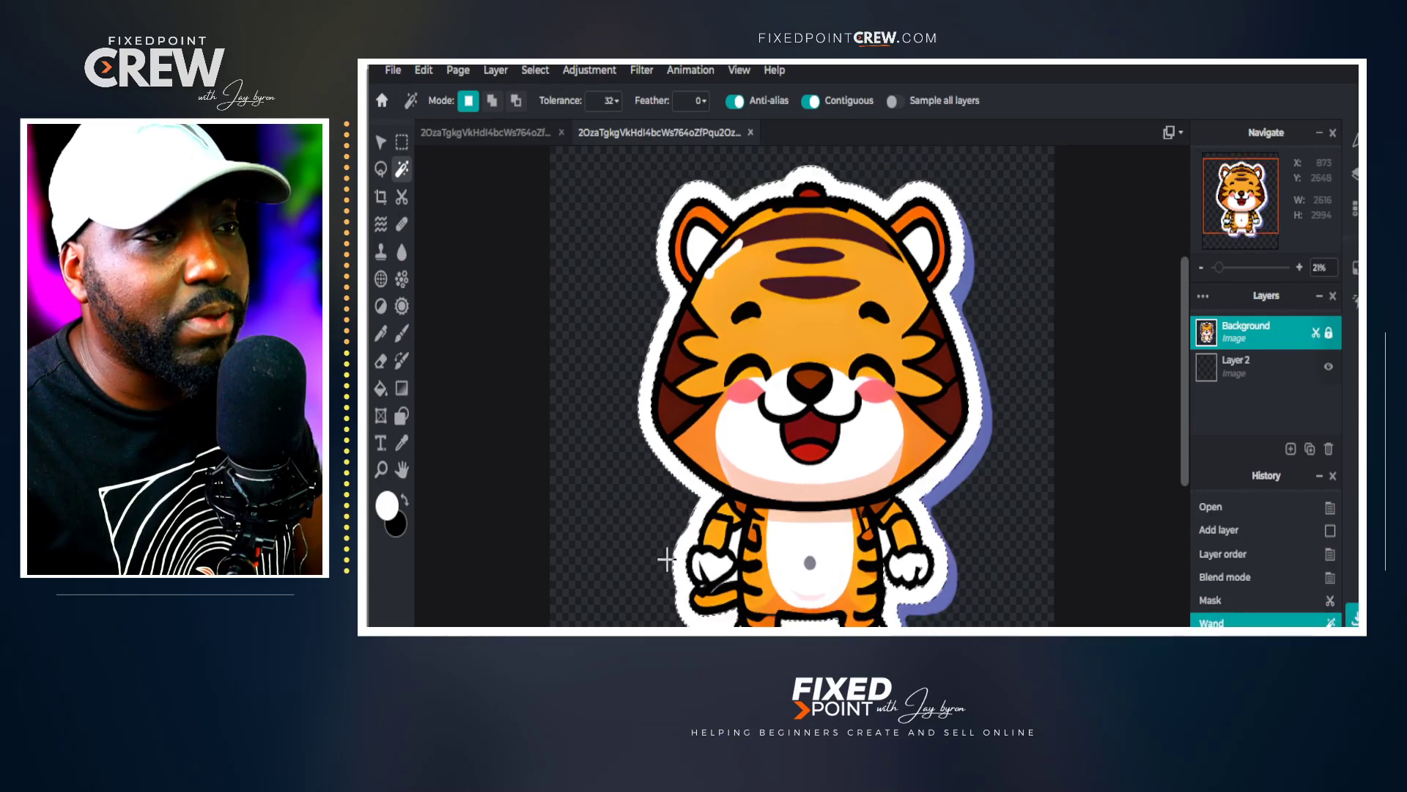
scroll(632, 394, up, 1)
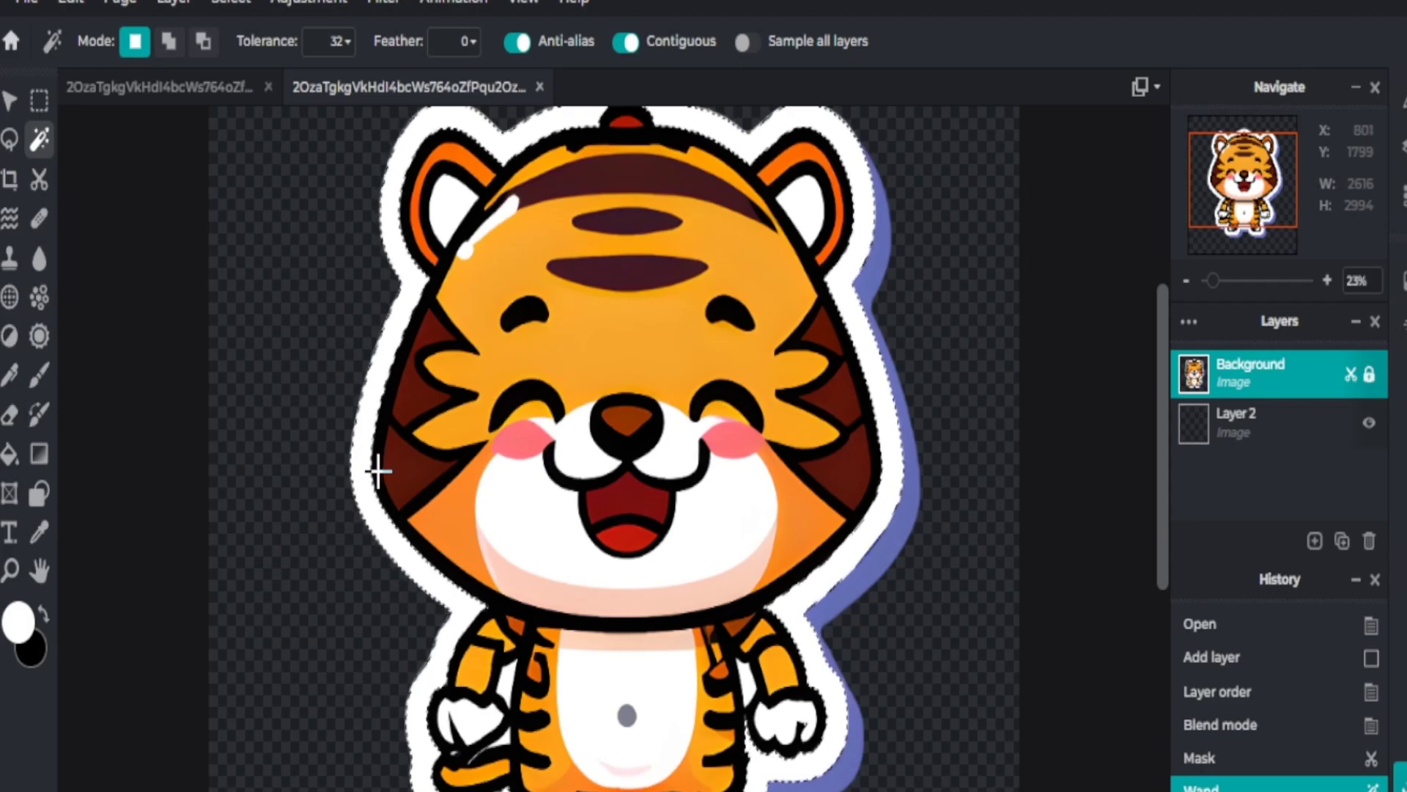
key(Delete)
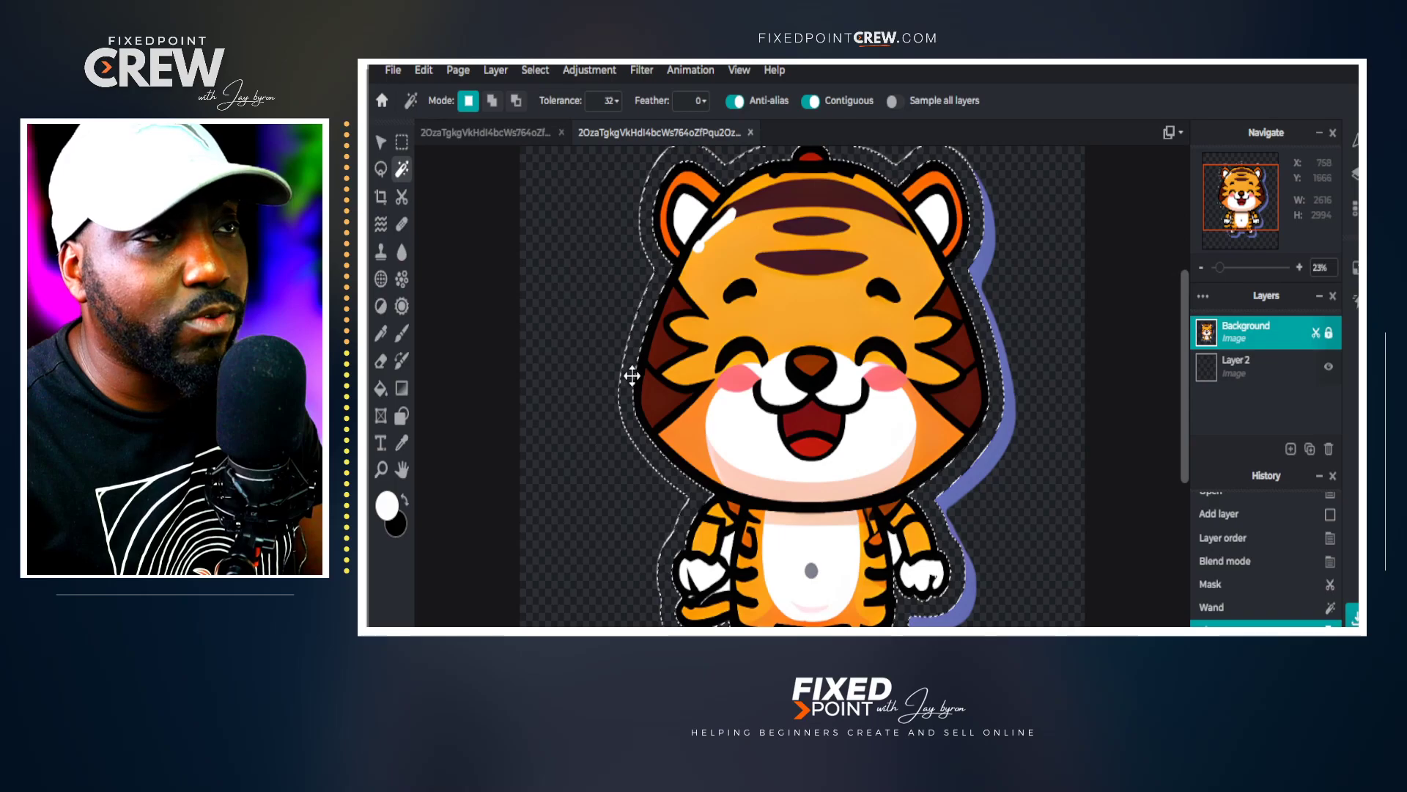
Delete the blue shadow areas beside the body, between the feet and below the tail using Wand Select, and clear the selection
scroll(376, 480, down, 1)
scroll(636, 415, down, 1)
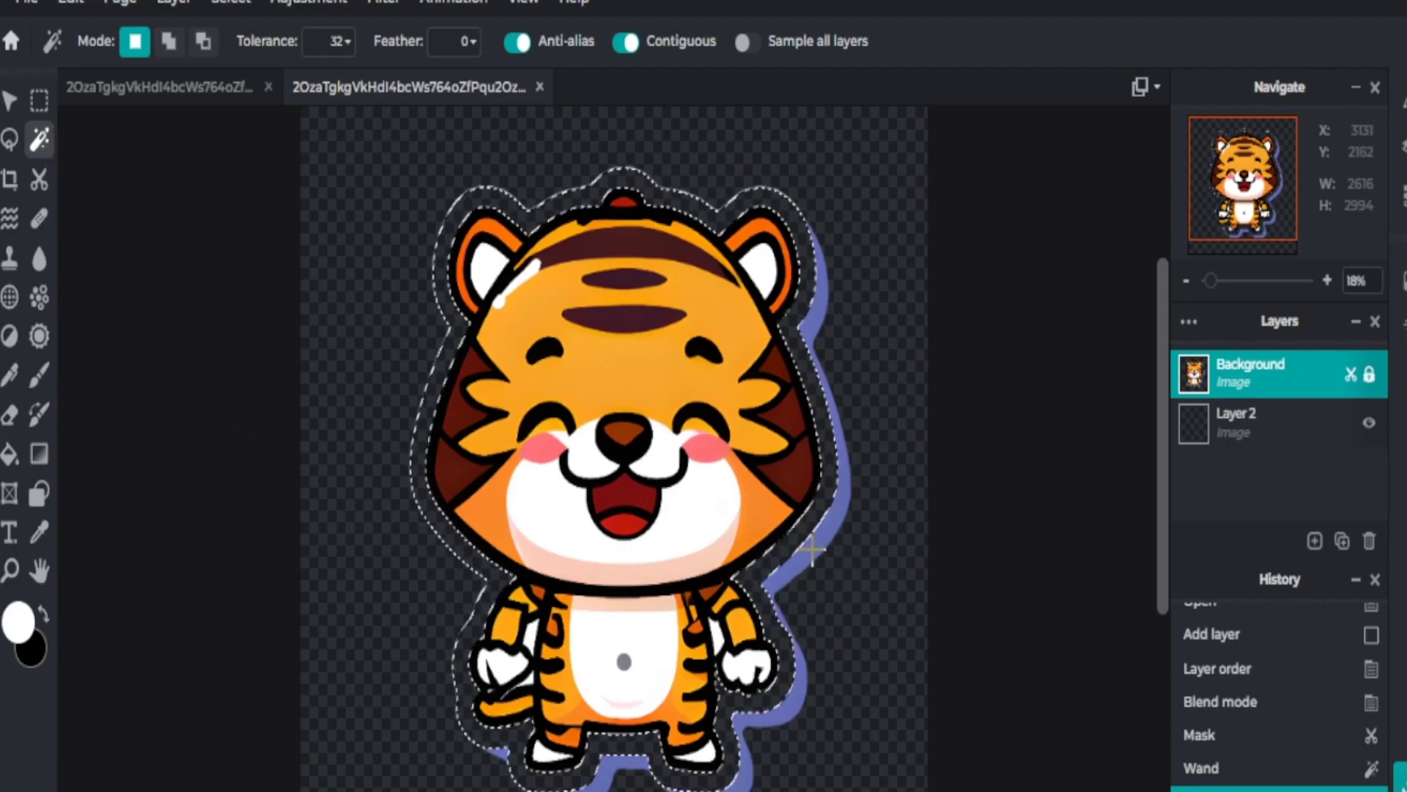
key(Delete)
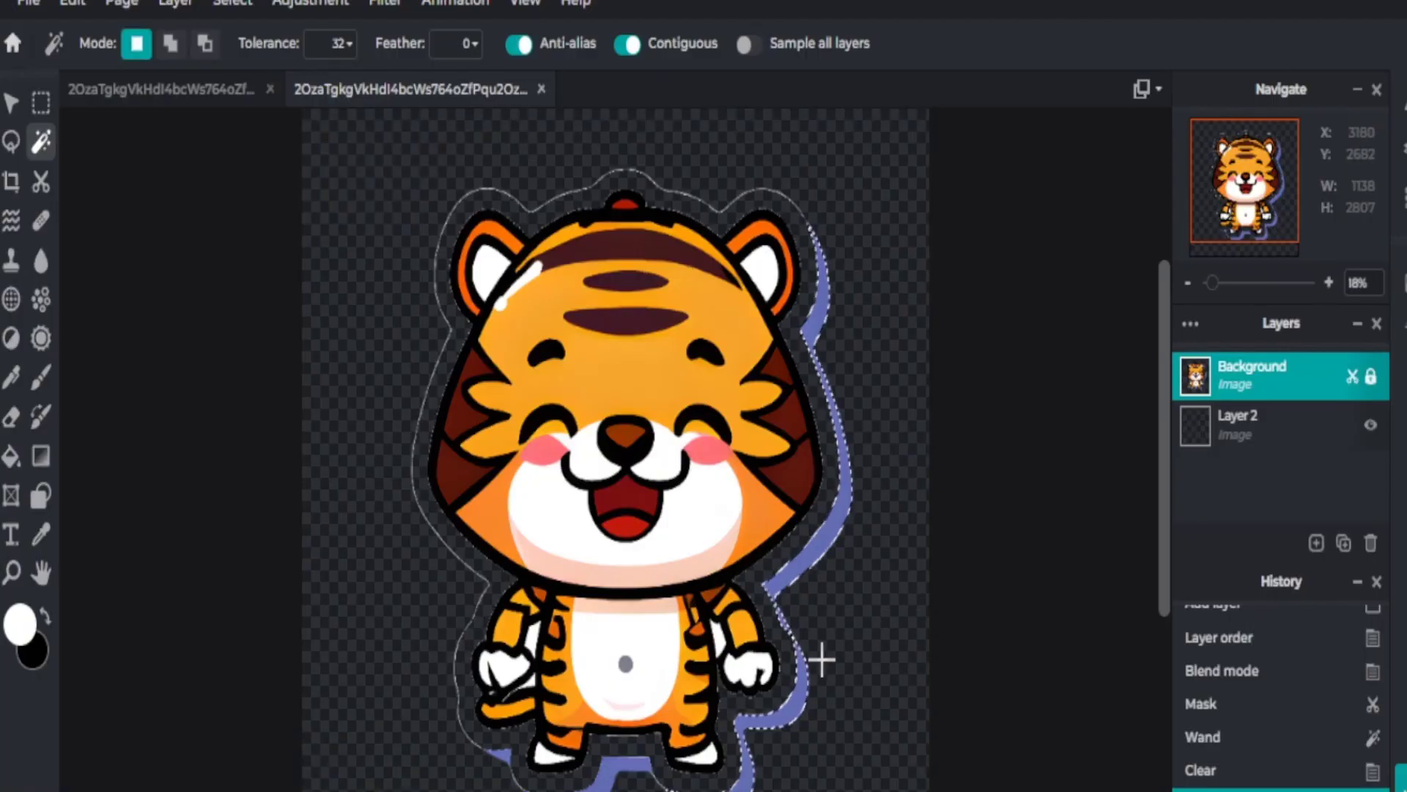
click(821, 661)
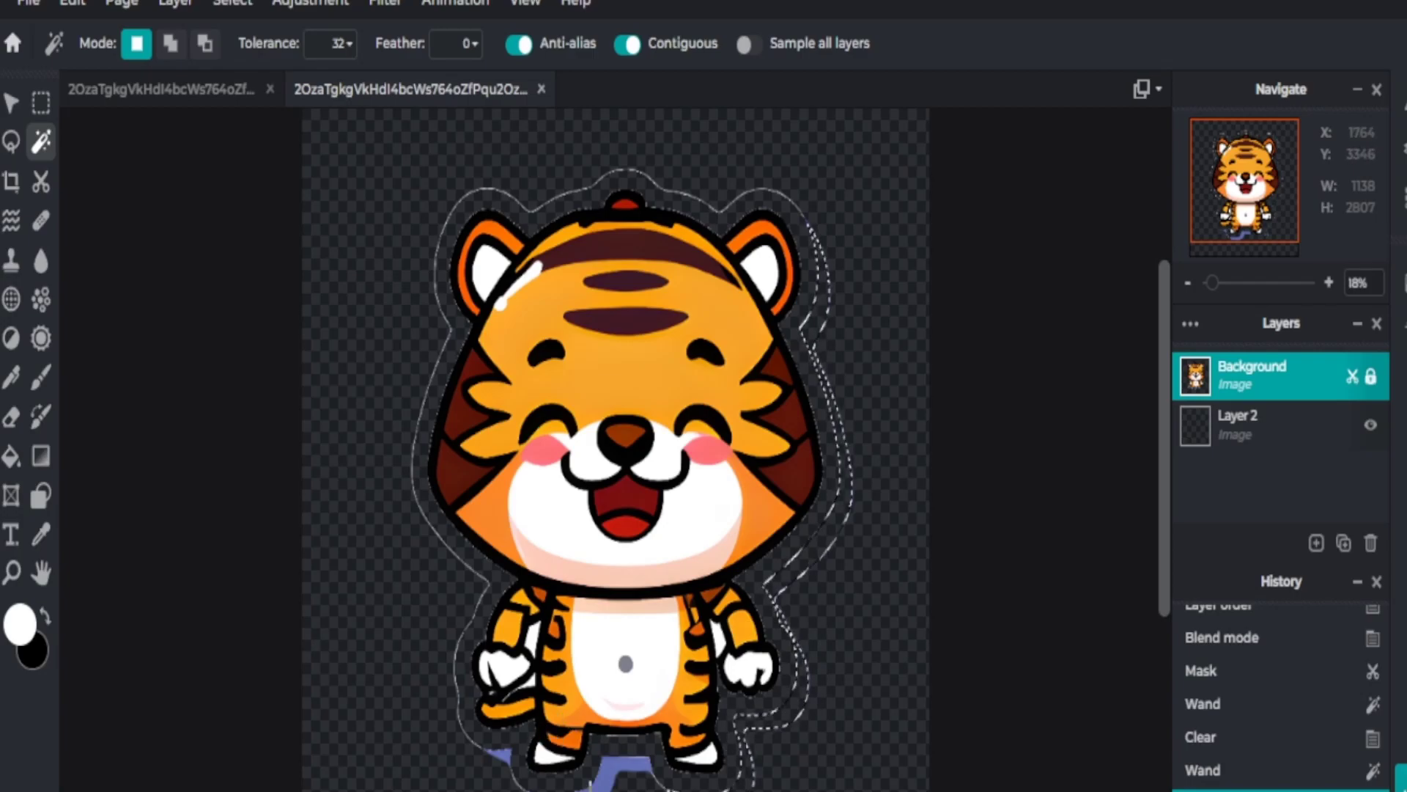
click(623, 766)
key(Delete)
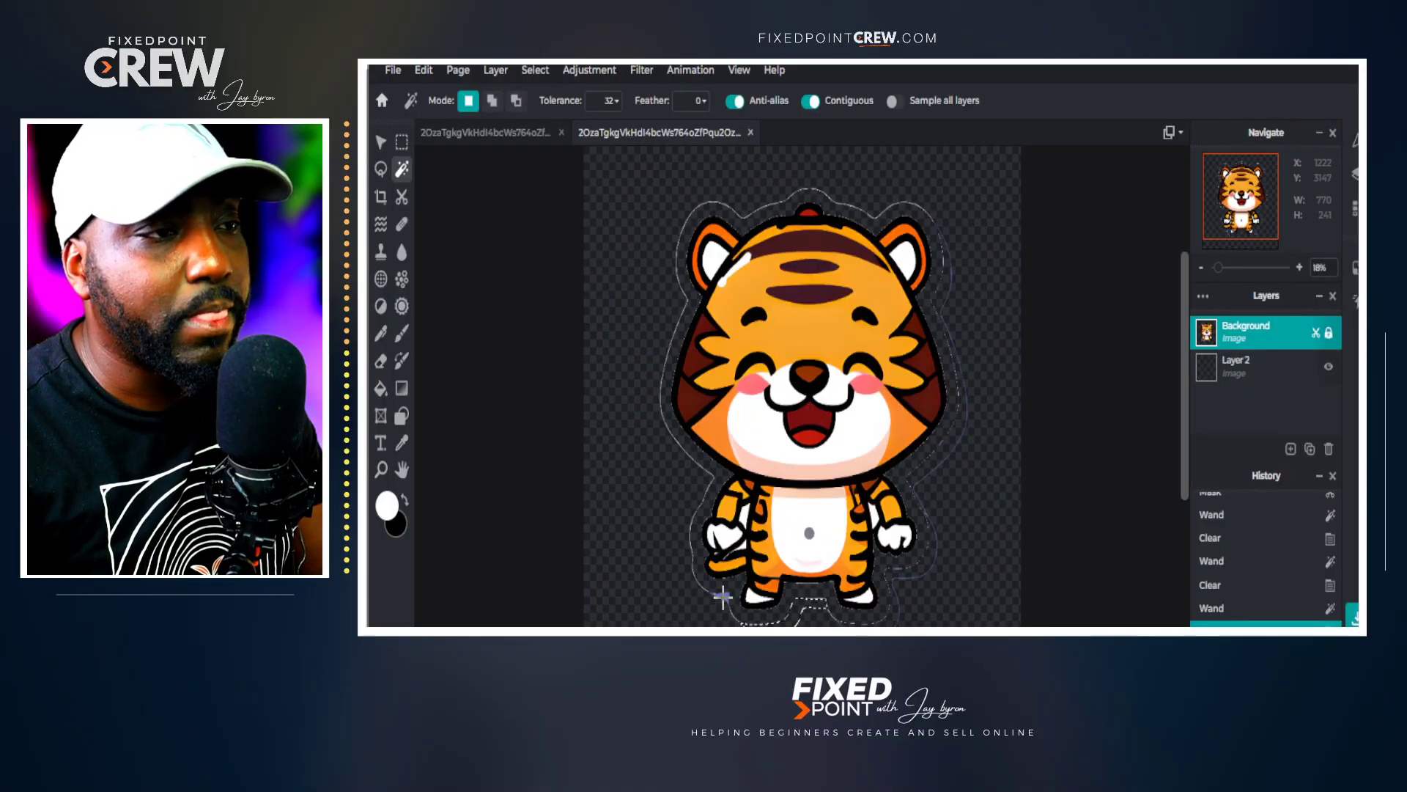
click(722, 597)
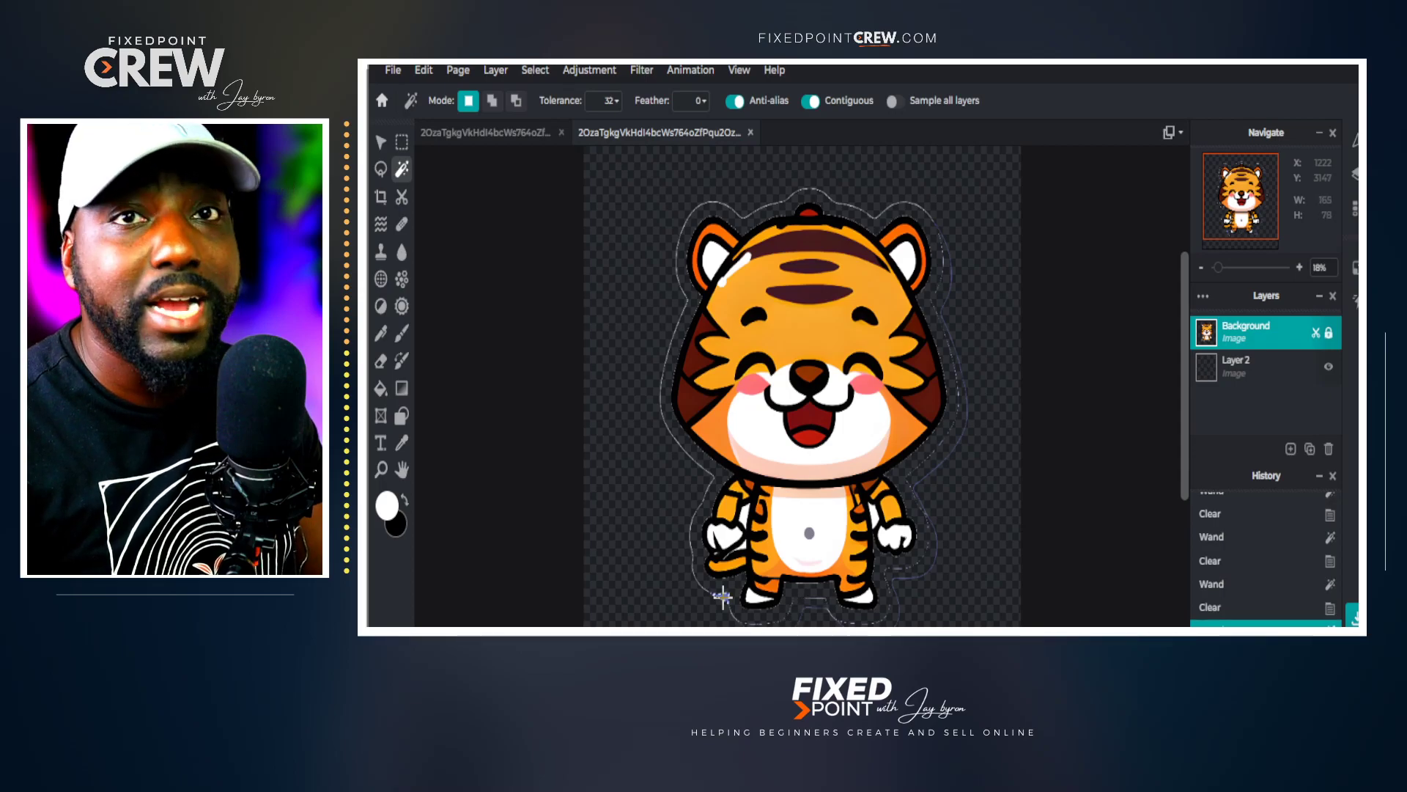
key(Delete)
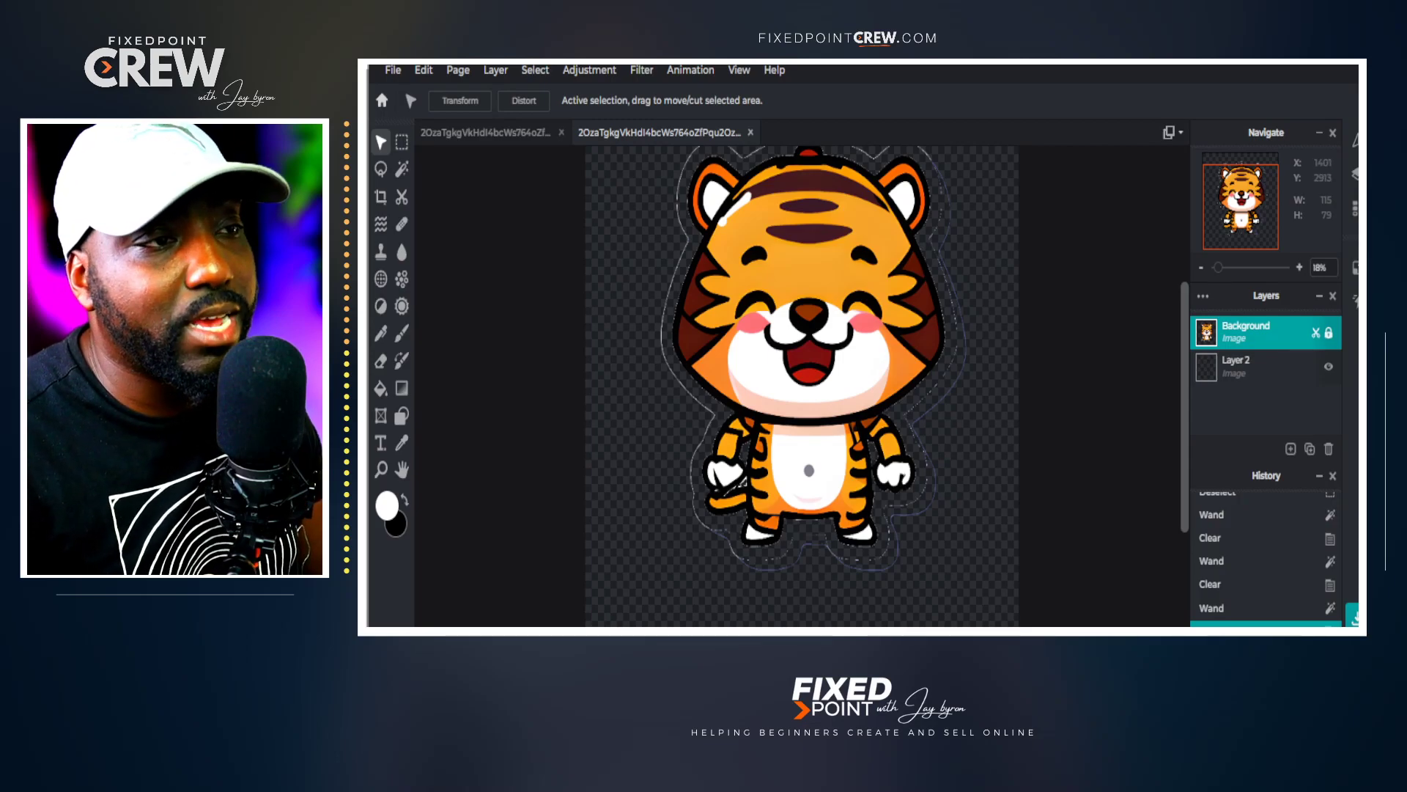
right_click(746, 488)
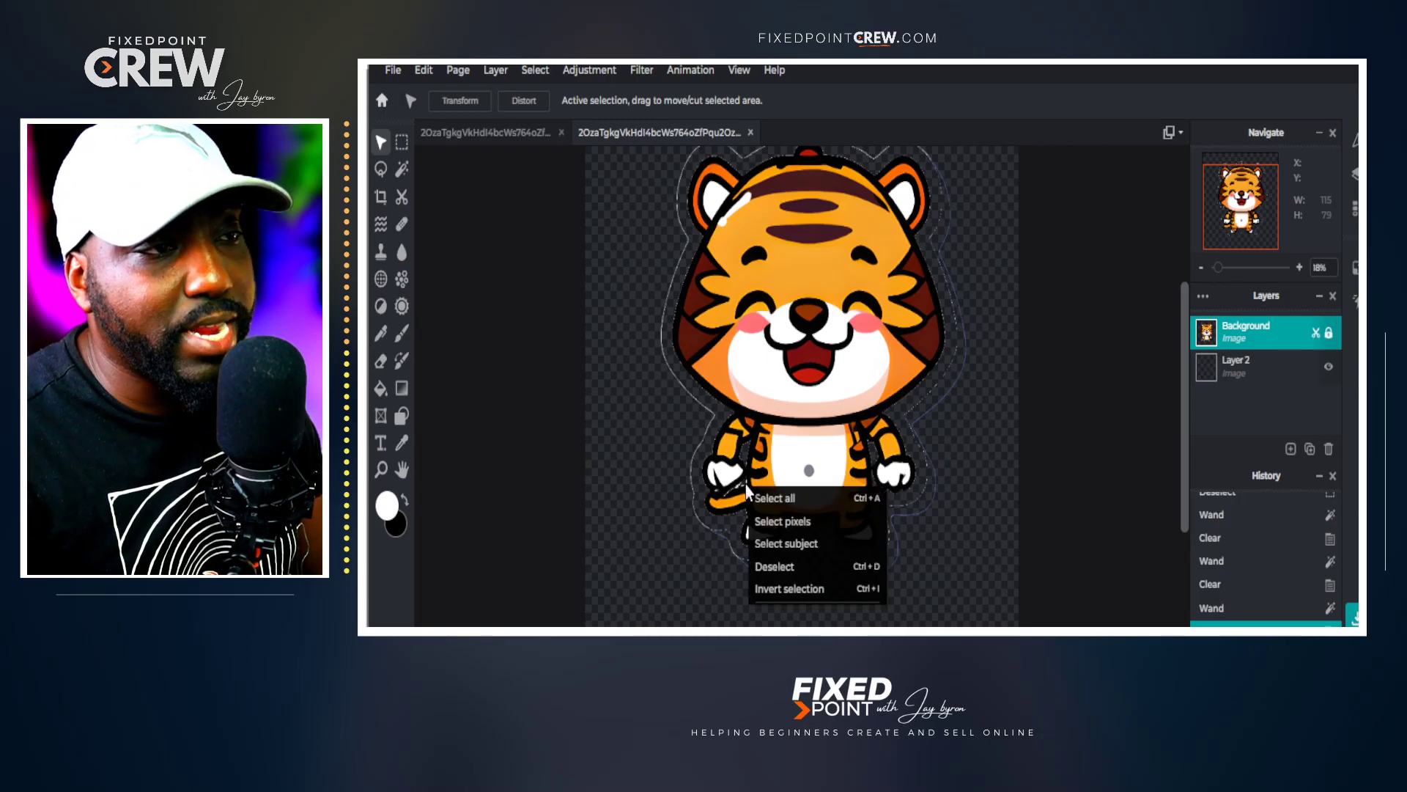
click(793, 576)
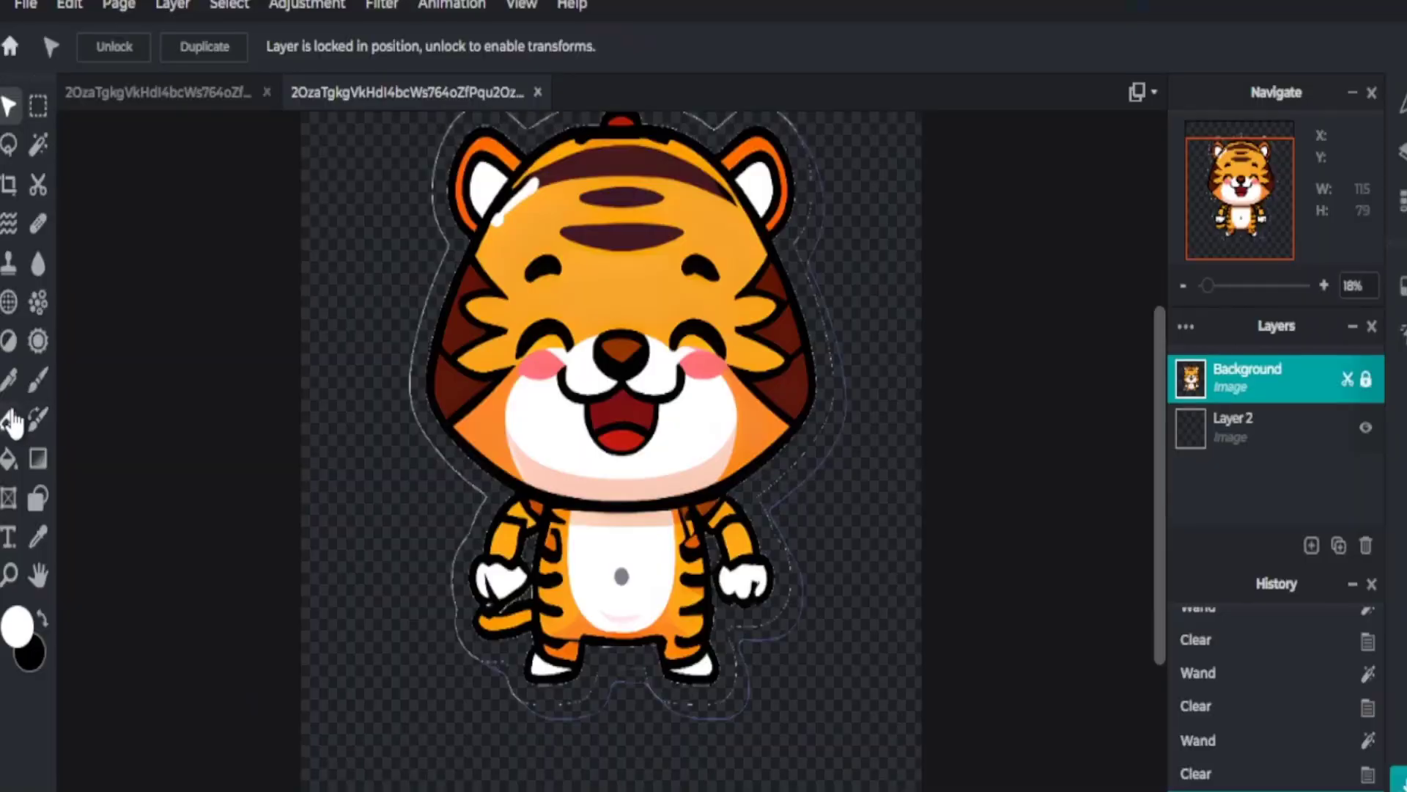
Erase the leftover outline near the tiger's arm on the tail side with a 63 px eraser at 0% softness
click(11, 423)
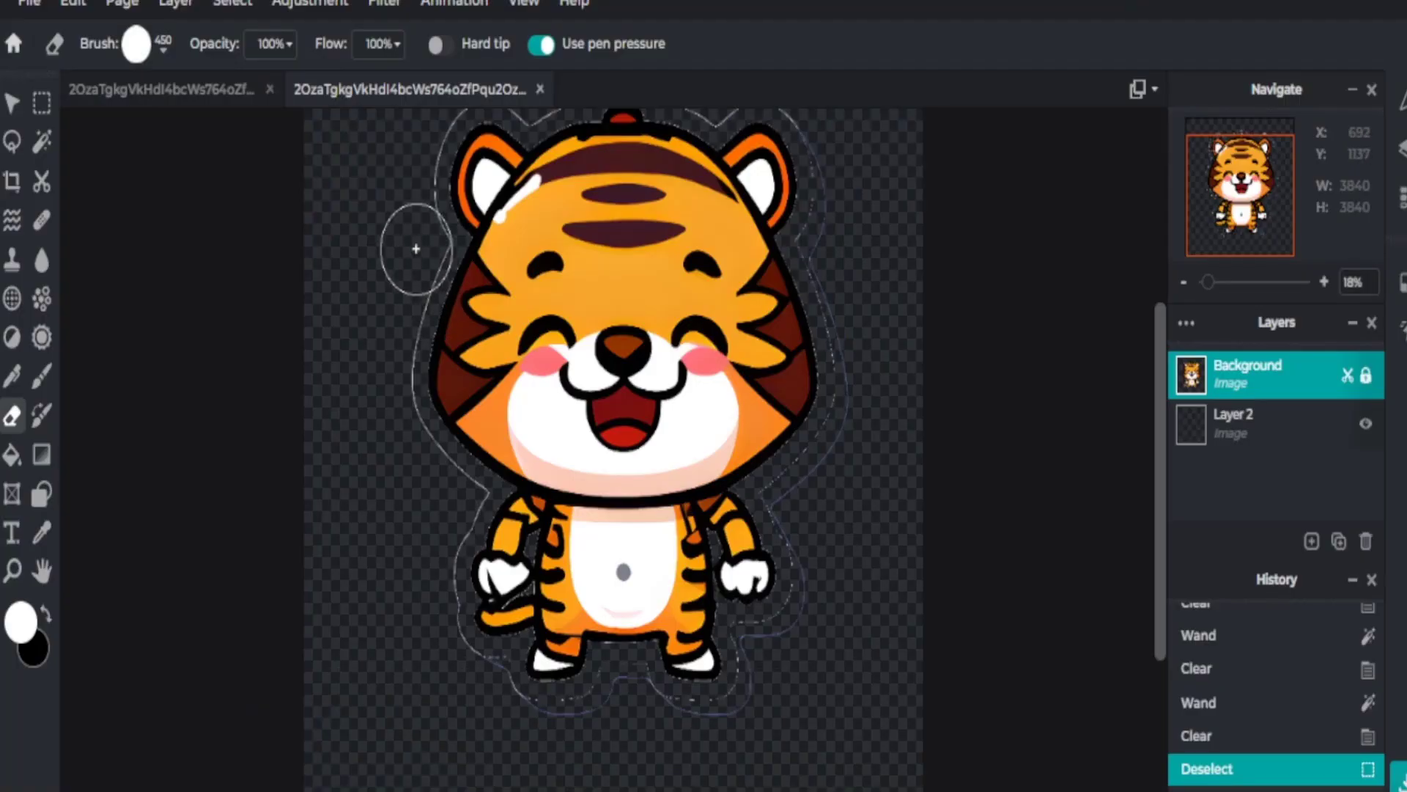
click(162, 45)
drag(544, 159, 501, 159)
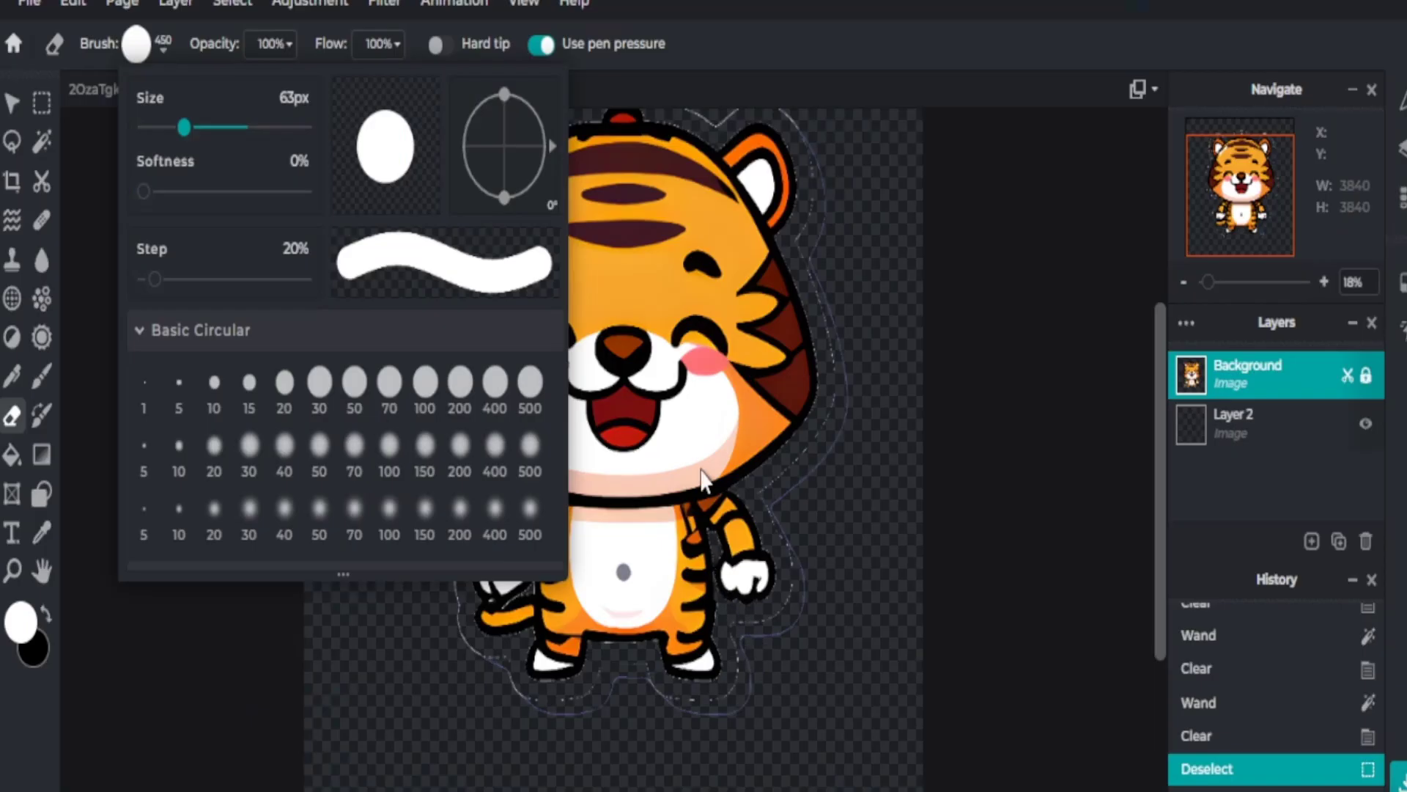
mouse_move(149, 198)
mouse_down()
mouse_move(320, 191)
mouse_move(140, 193)
mouse_up()
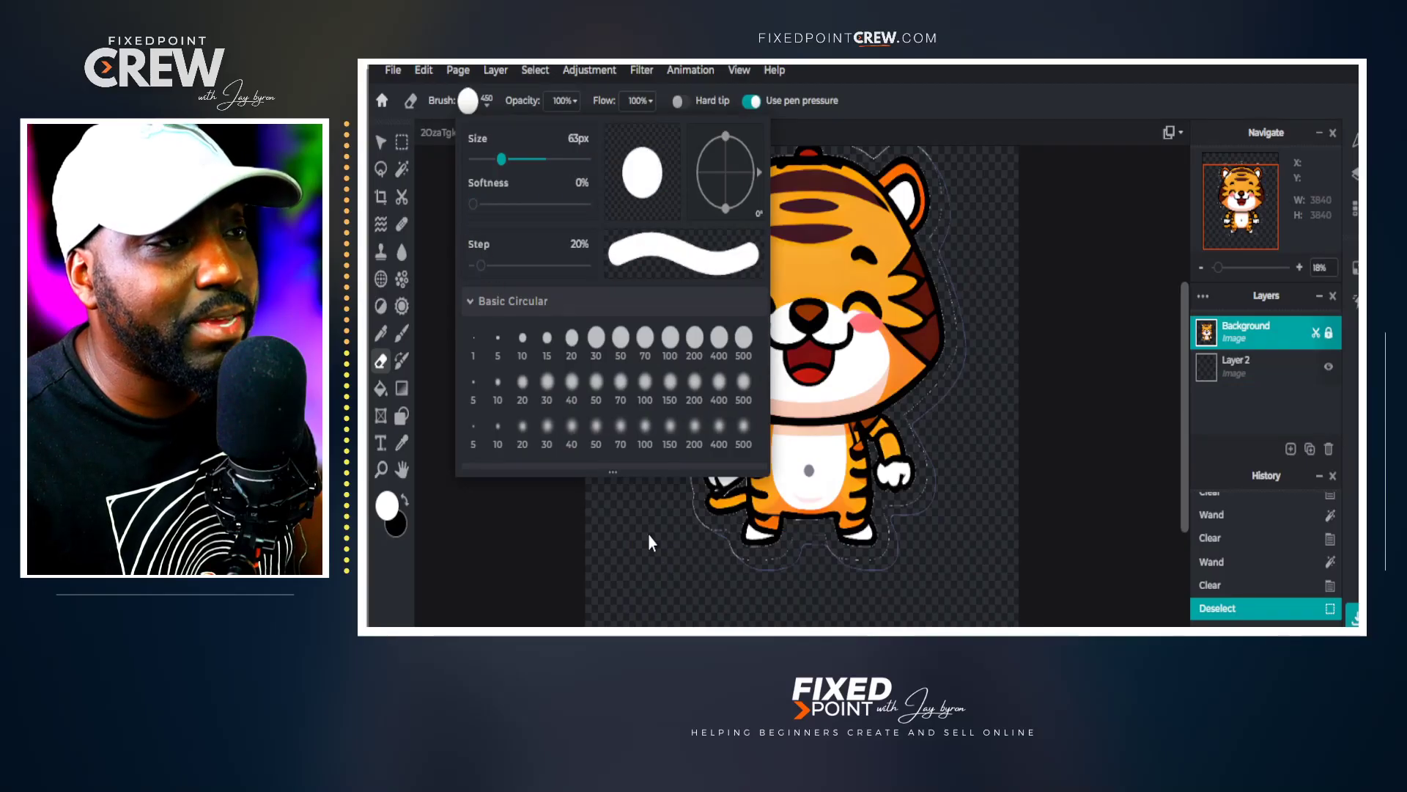
click(649, 535)
scroll(631, 438, up, 2)
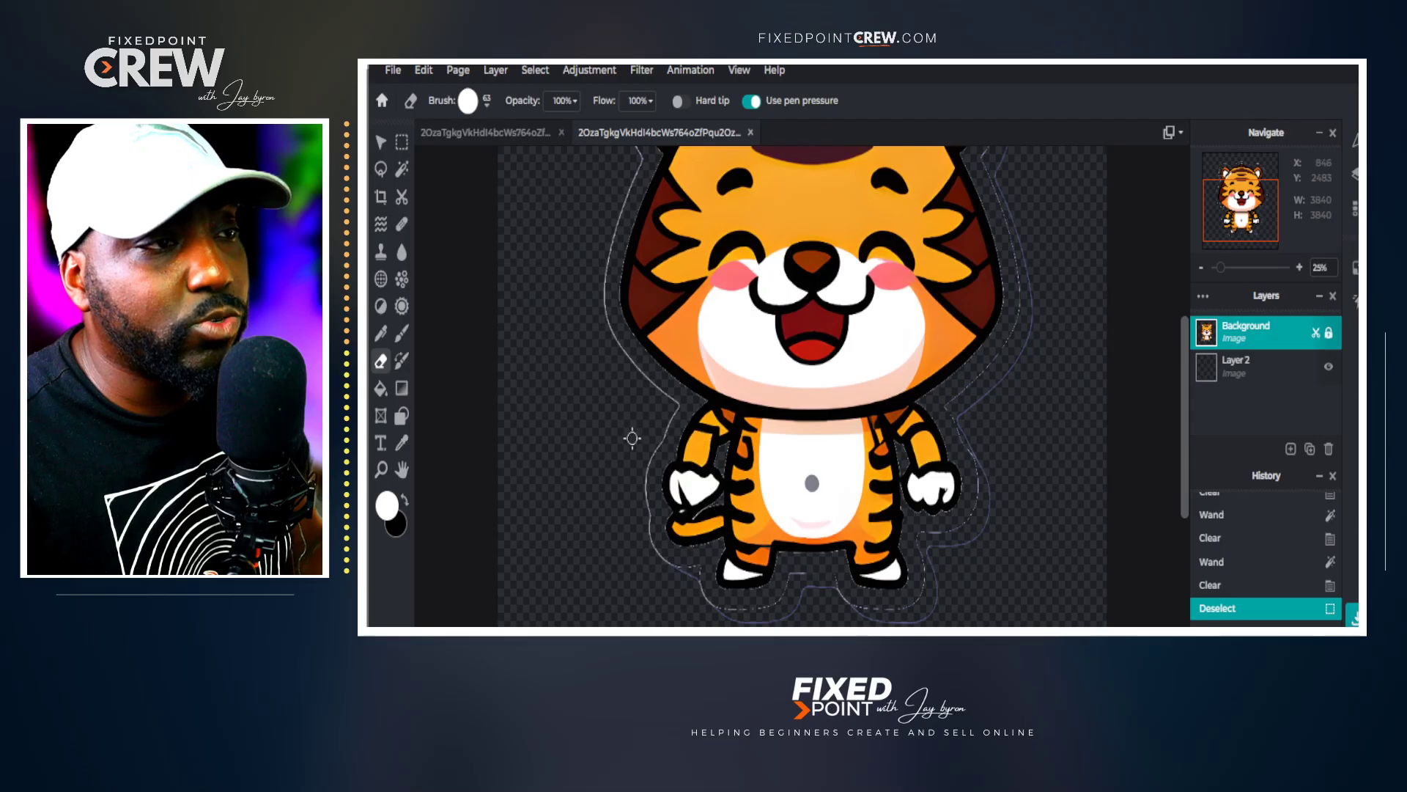
scroll(632, 438, up, 2)
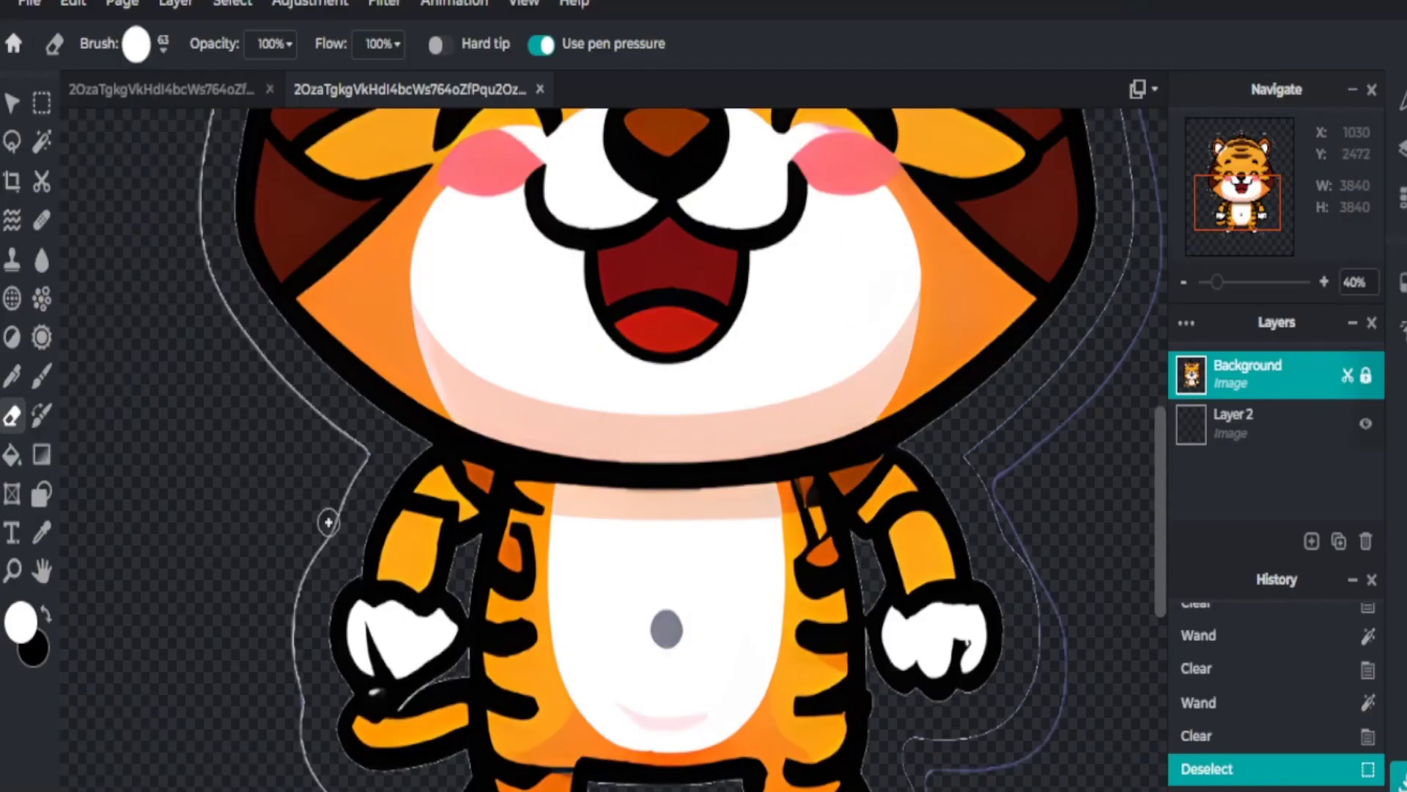
mouse_move(338, 493)
mouse_down()
mouse_move(356, 446)
mouse_move(298, 397)
mouse_up()
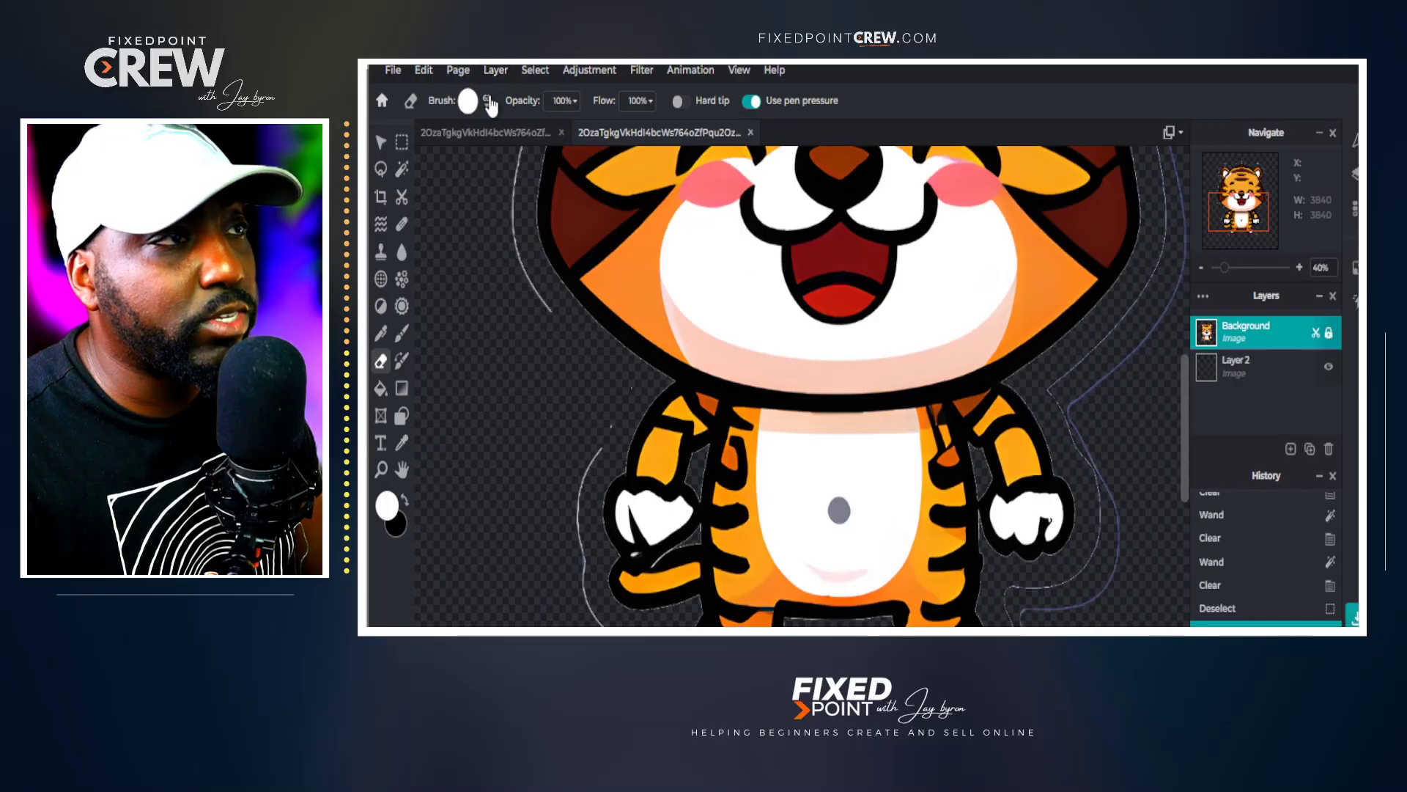
Enlarge the eraser to 160 px and erase the leftover outlines beside the tiger's head and arms and around its tail and feet
click(487, 101)
drag(501, 159, 529, 161)
click(498, 513)
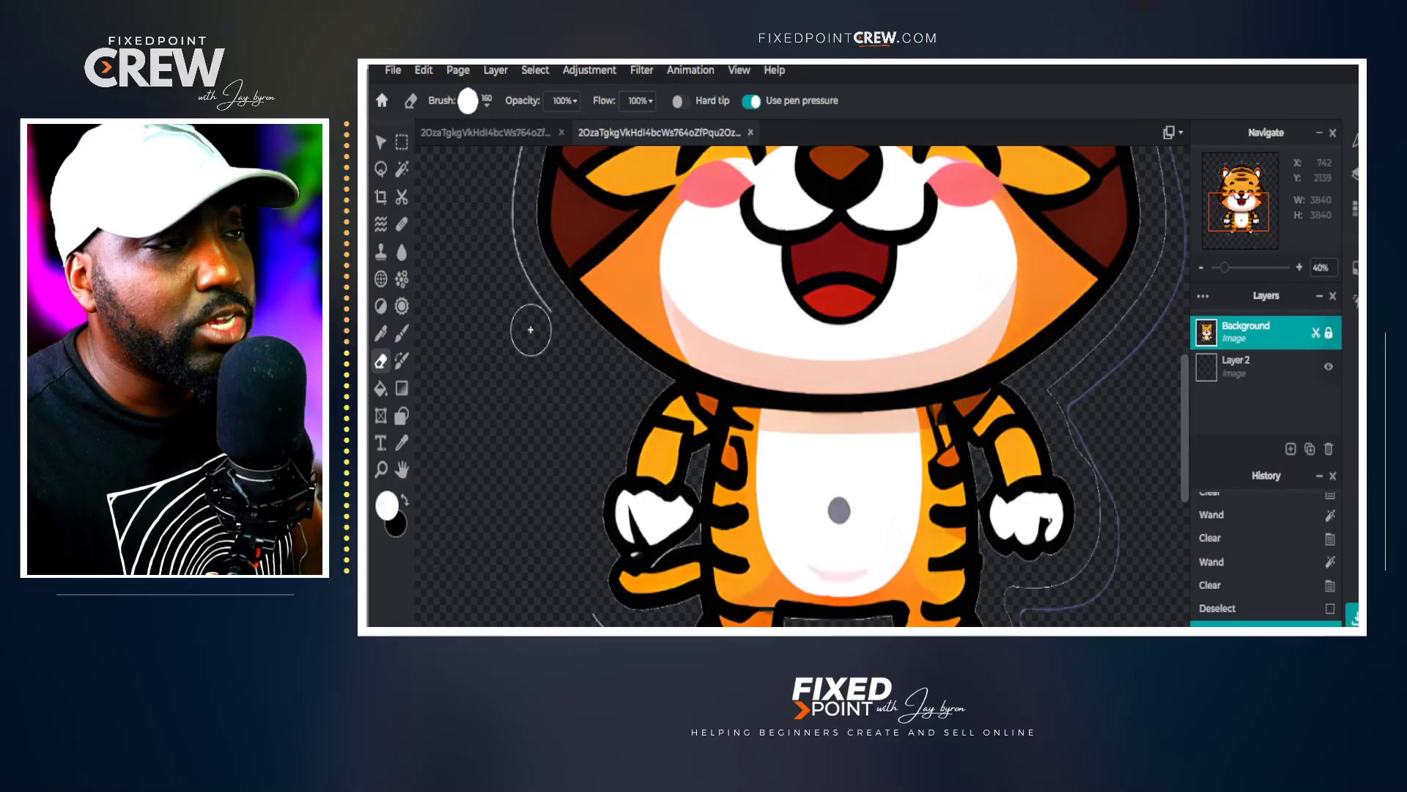
scroll(530, 330, down, 2)
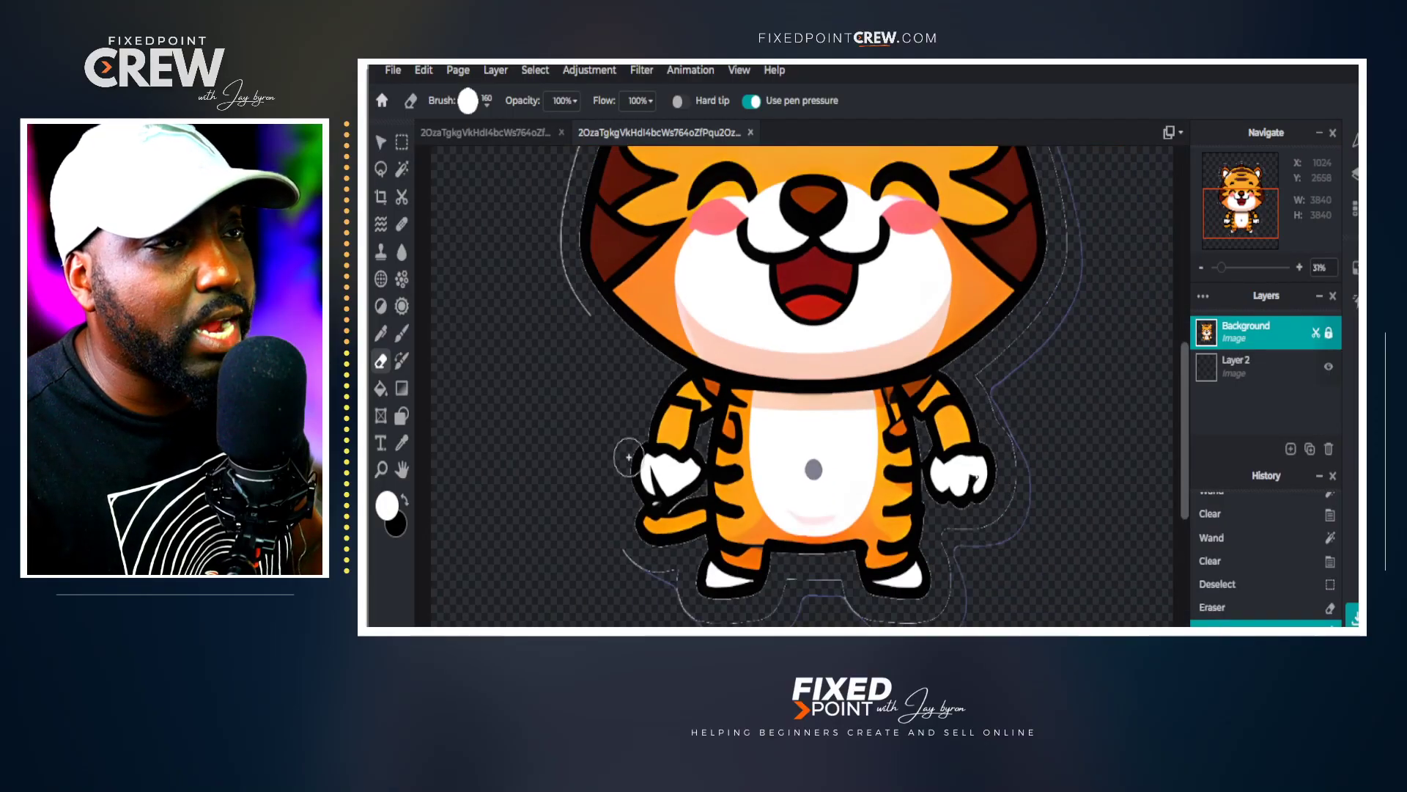
scroll(628, 457, down, 1)
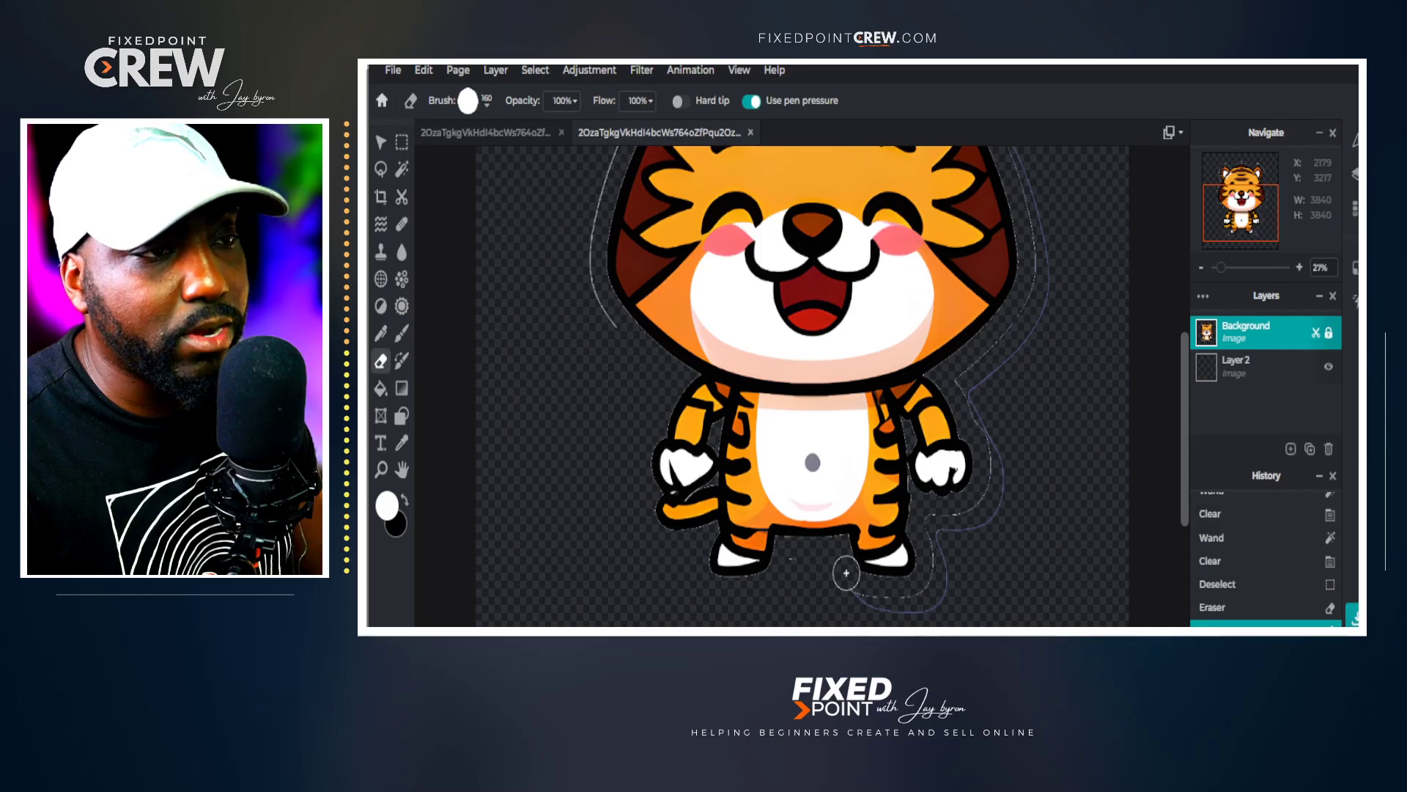
scroll(1025, 346, up, 1)
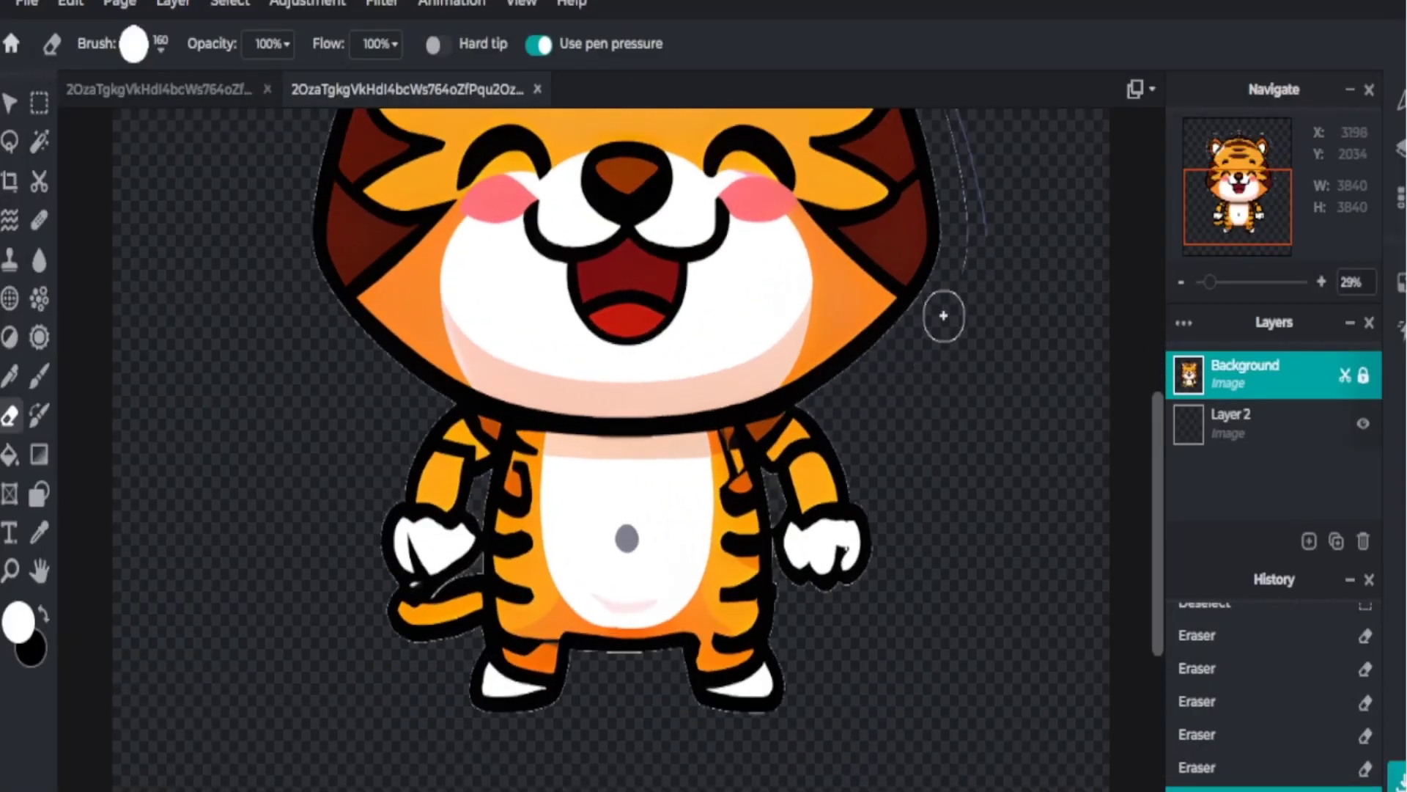
Erase the remaining outline beside the tiger's cheek, up around the ears and over the top of the head
mouse_move(943, 316)
mouse_down()
mouse_move(901, 357)
mouse_move(895, 402)
mouse_up()
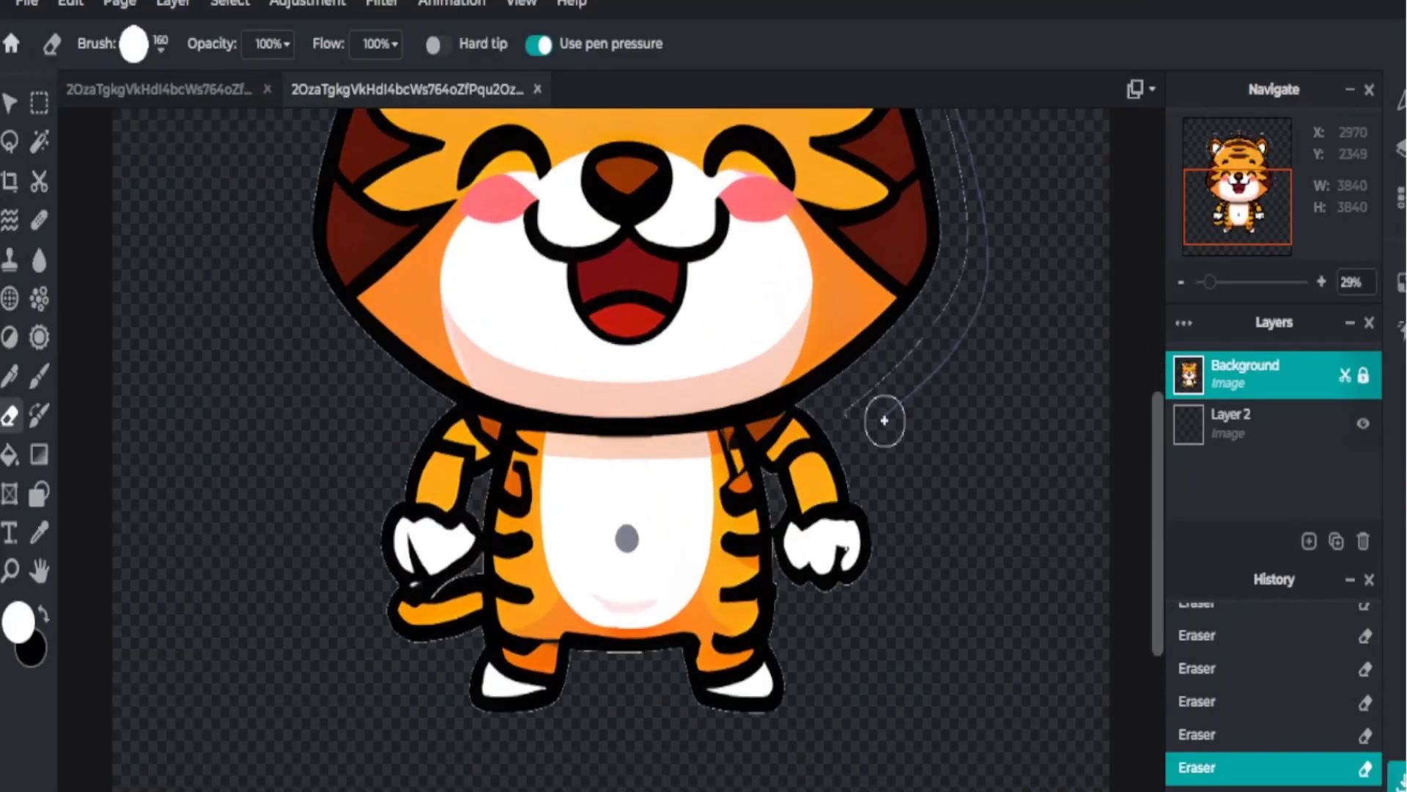
scroll(980, 570, up, 5)
mouse_move(980, 571)
mouse_down()
mouse_move(941, 451)
mouse_move(948, 295)
mouse_move(894, 181)
mouse_move(756, 187)
mouse_move(676, 143)
mouse_move(478, 179)
mouse_move(411, 158)
mouse_move(302, 408)
mouse_up()
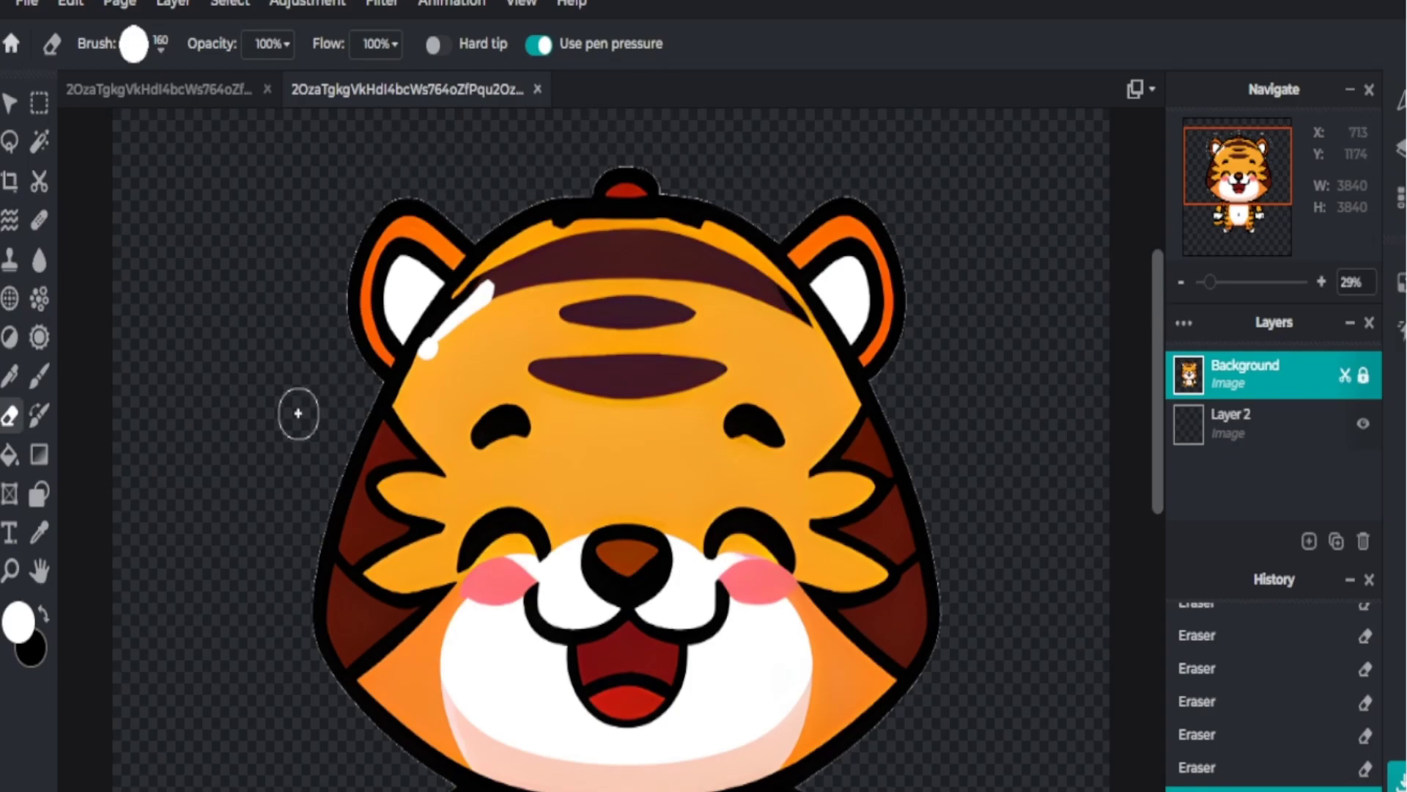
scroll(842, 569, down, 5)
scroll(391, 117, down, 3)
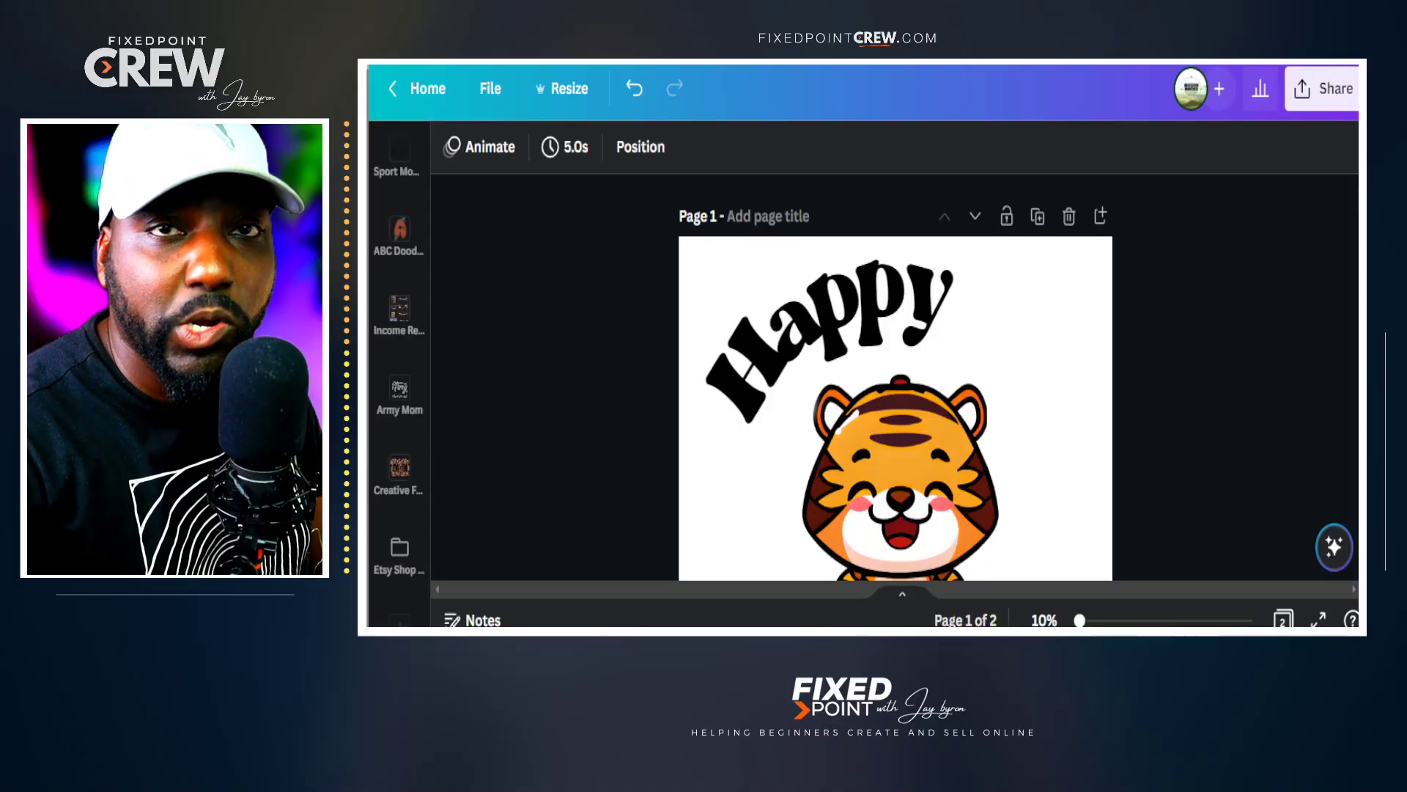
Switch to Canva and review the page combining the cleaned tiger with the curved "Happy" lettering from top to bottom
scroll(894, 395, down, 1)
scroll(889, 377, down, 2)
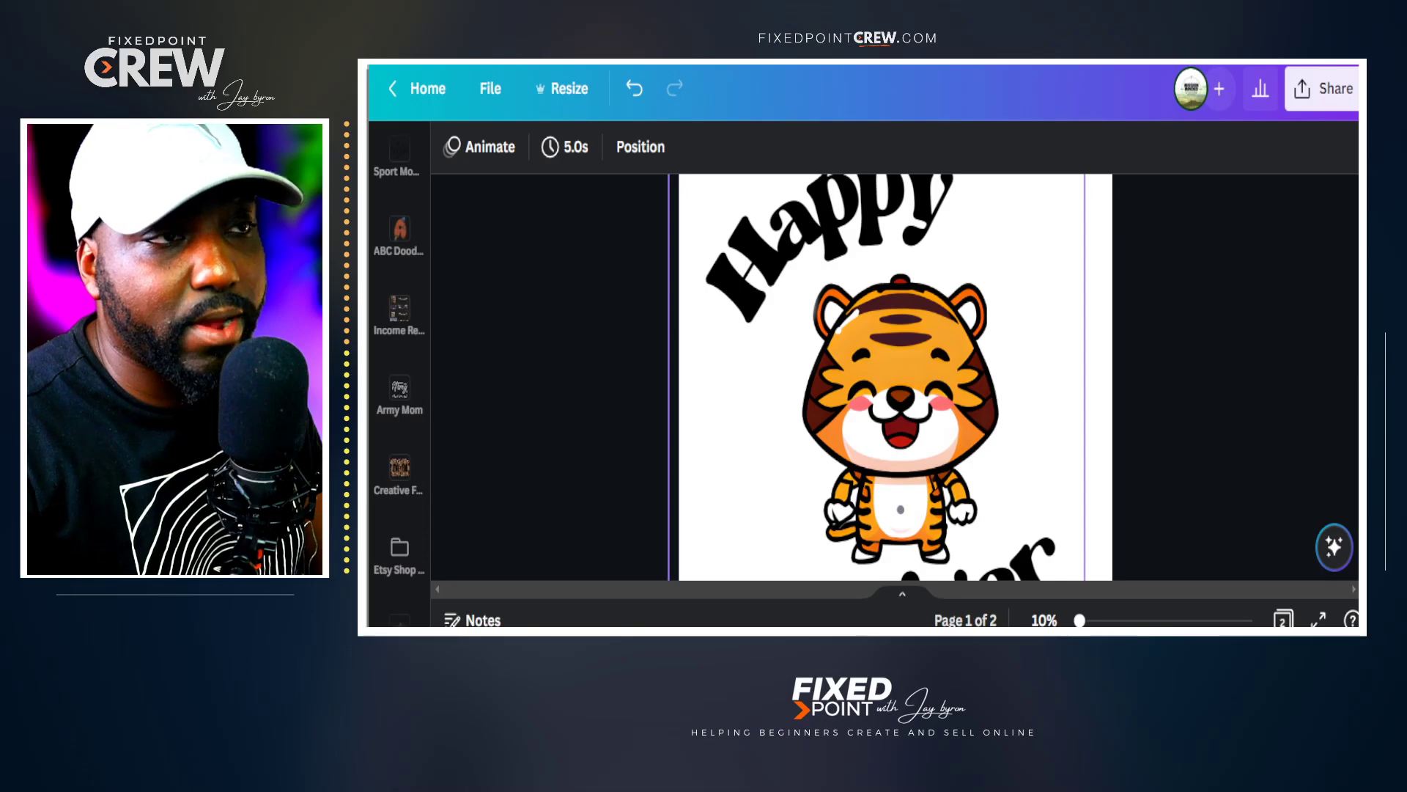
scroll(895, 376, up, 3)
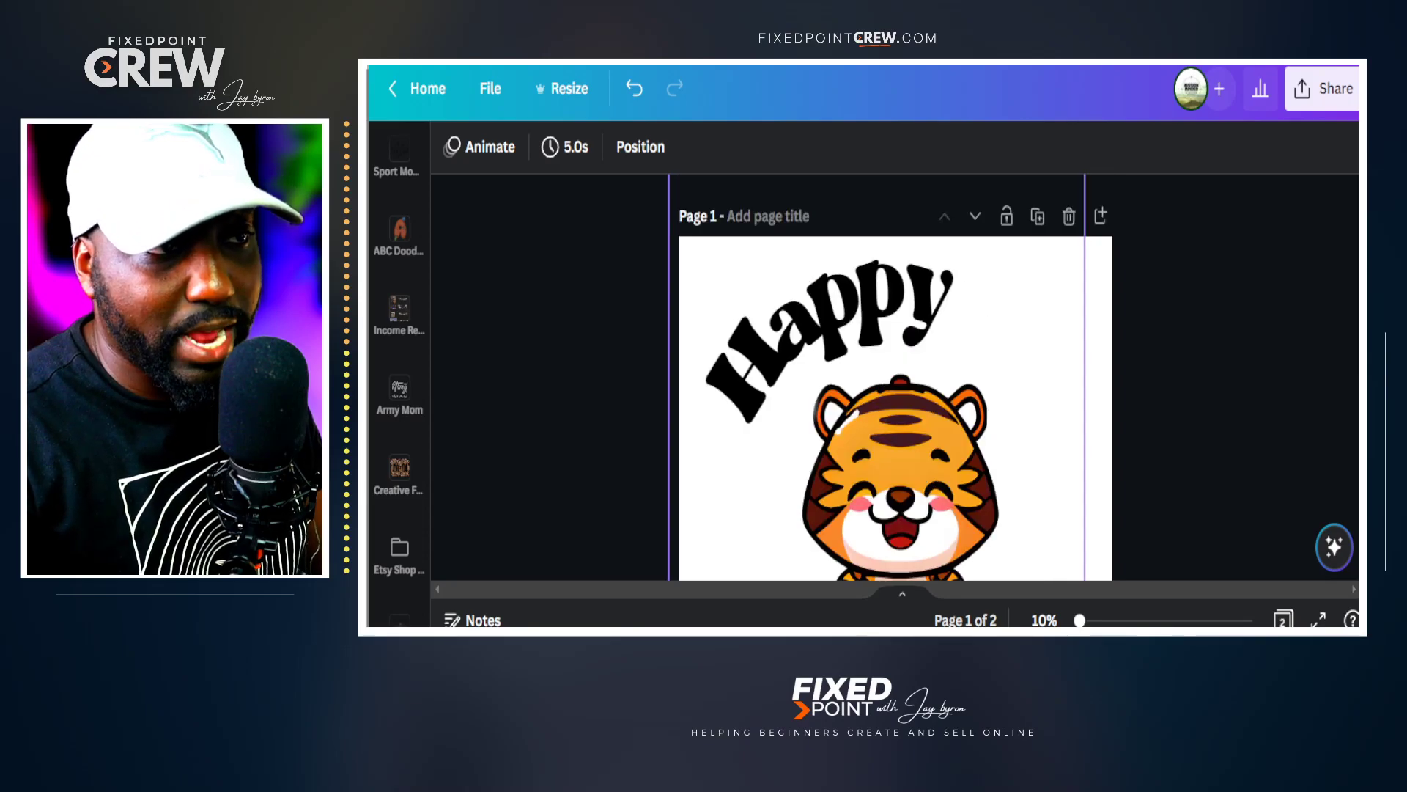
scroll(895, 376, down, 6)
scroll(895, 377, up, 3)
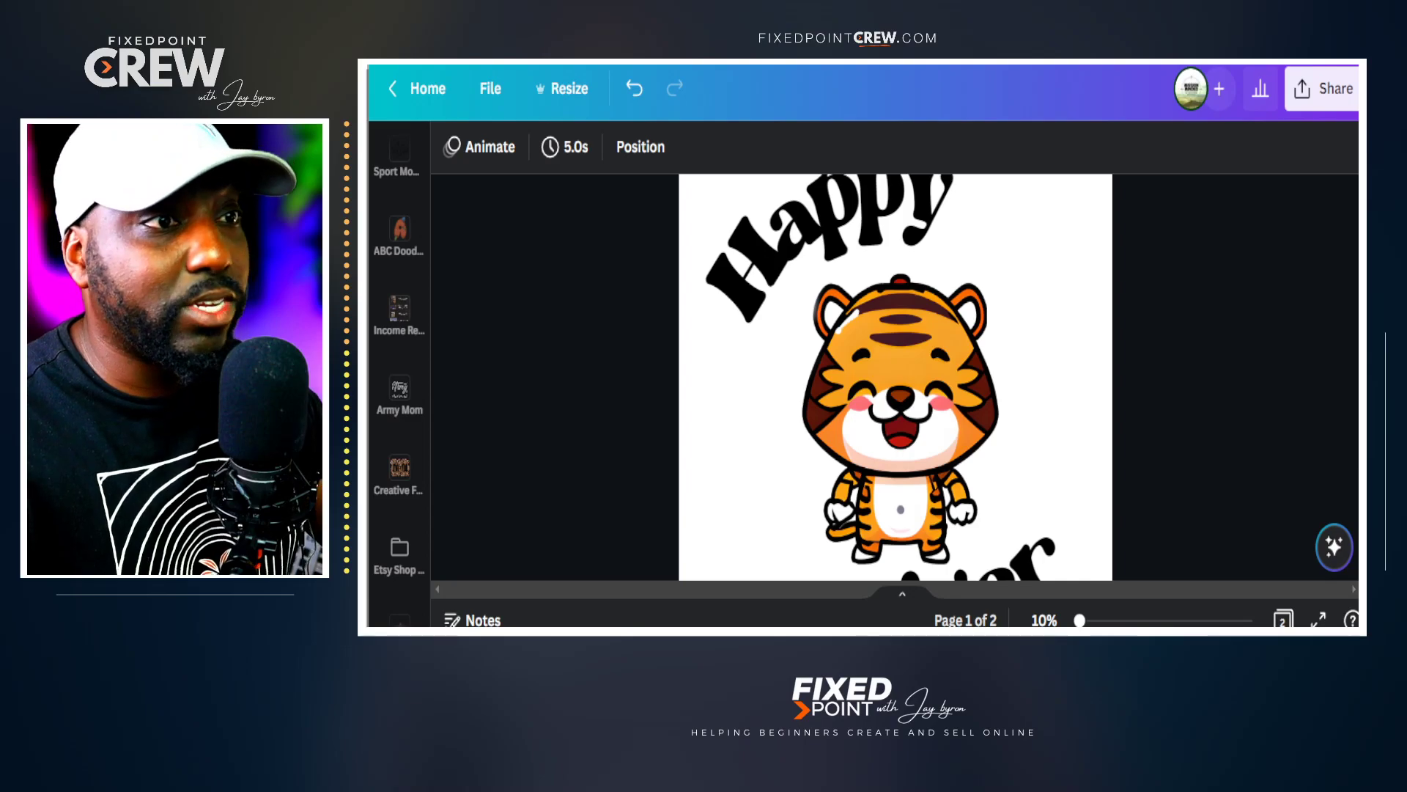
scroll(895, 377, down, 5)
Switch to the CF Spark site and look through its family of tools, including Art, Writer, Crystalline, Patterns, Sketch and ImageMix
scroll(895, 377, down, 2)
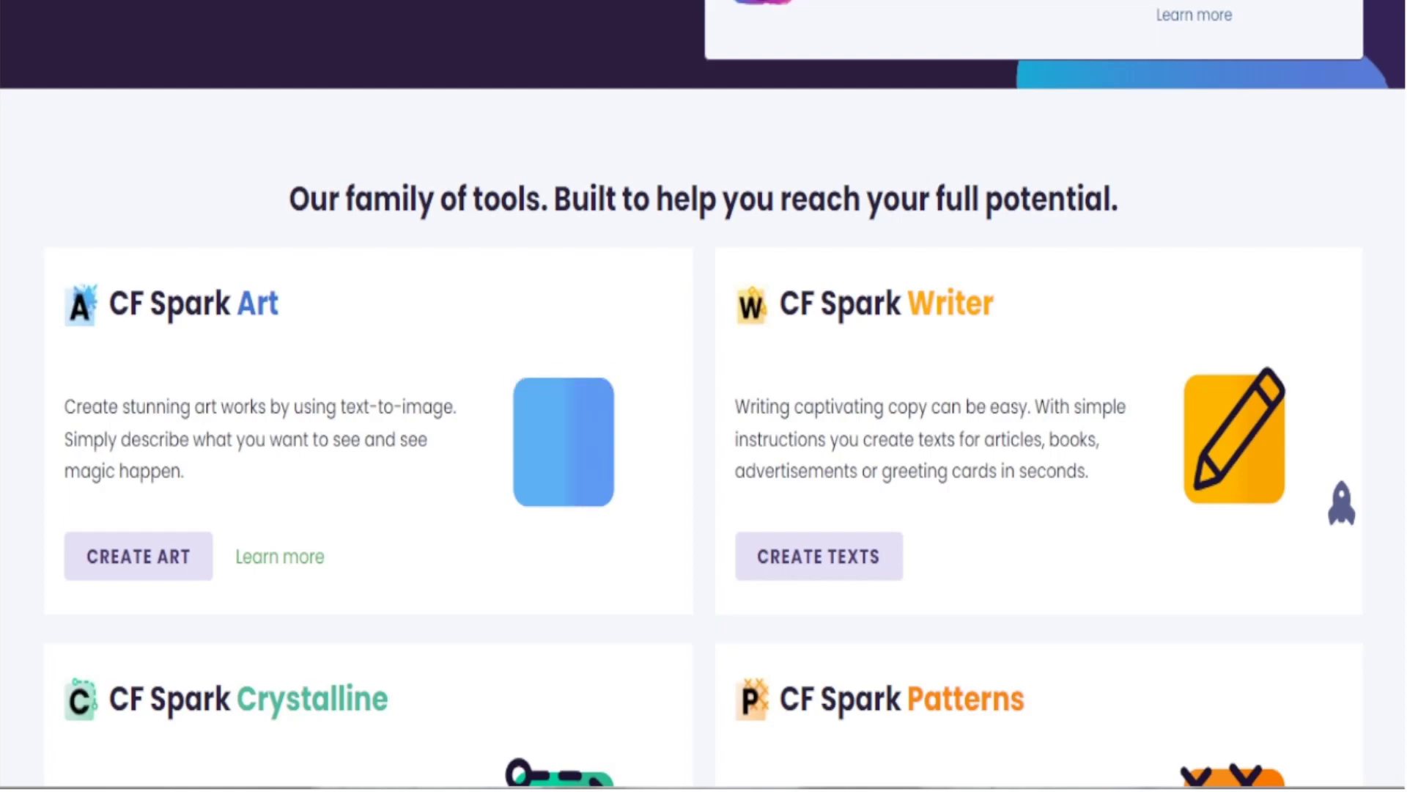
scroll(703, 440, down, 2)
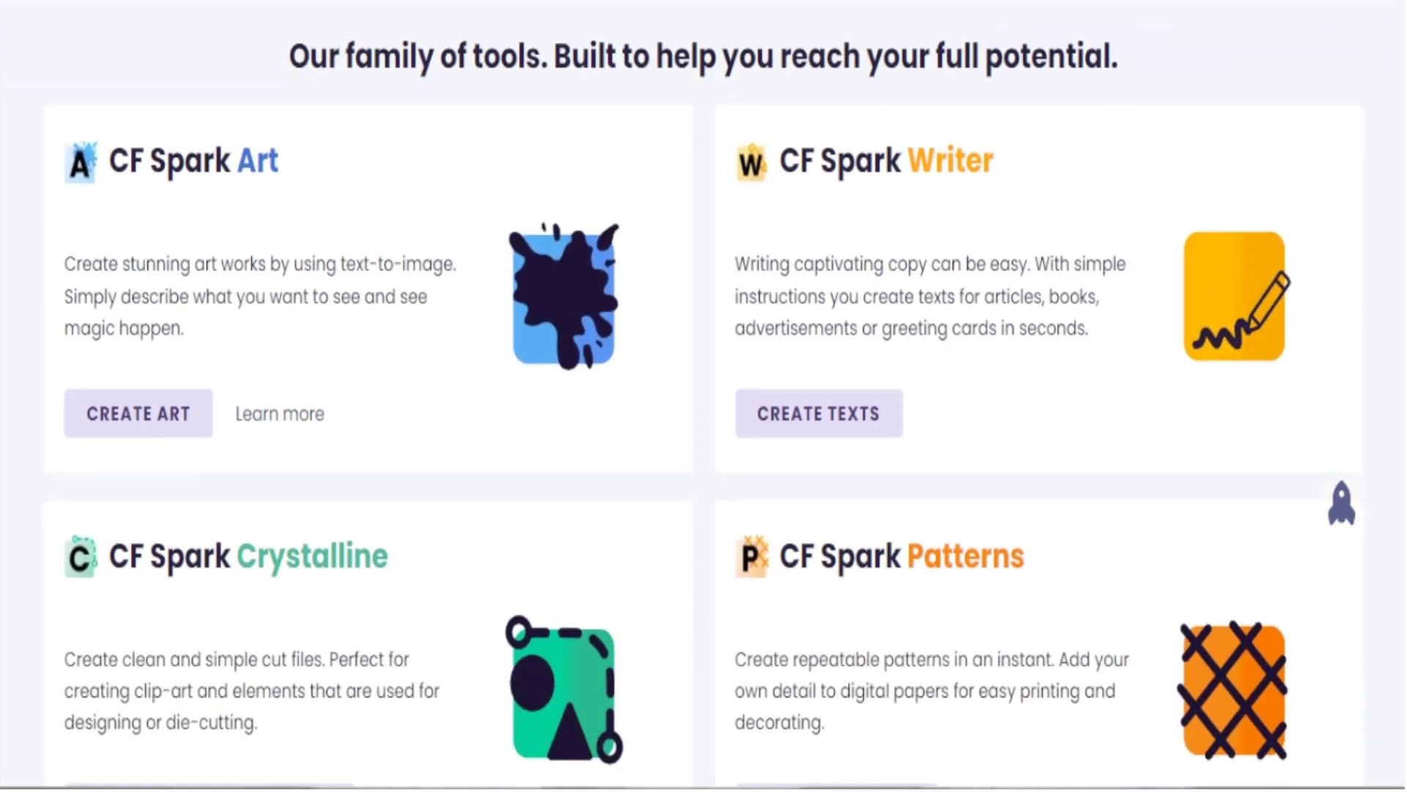
scroll(704, 396, down, 2)
scroll(704, 396, down, 2)
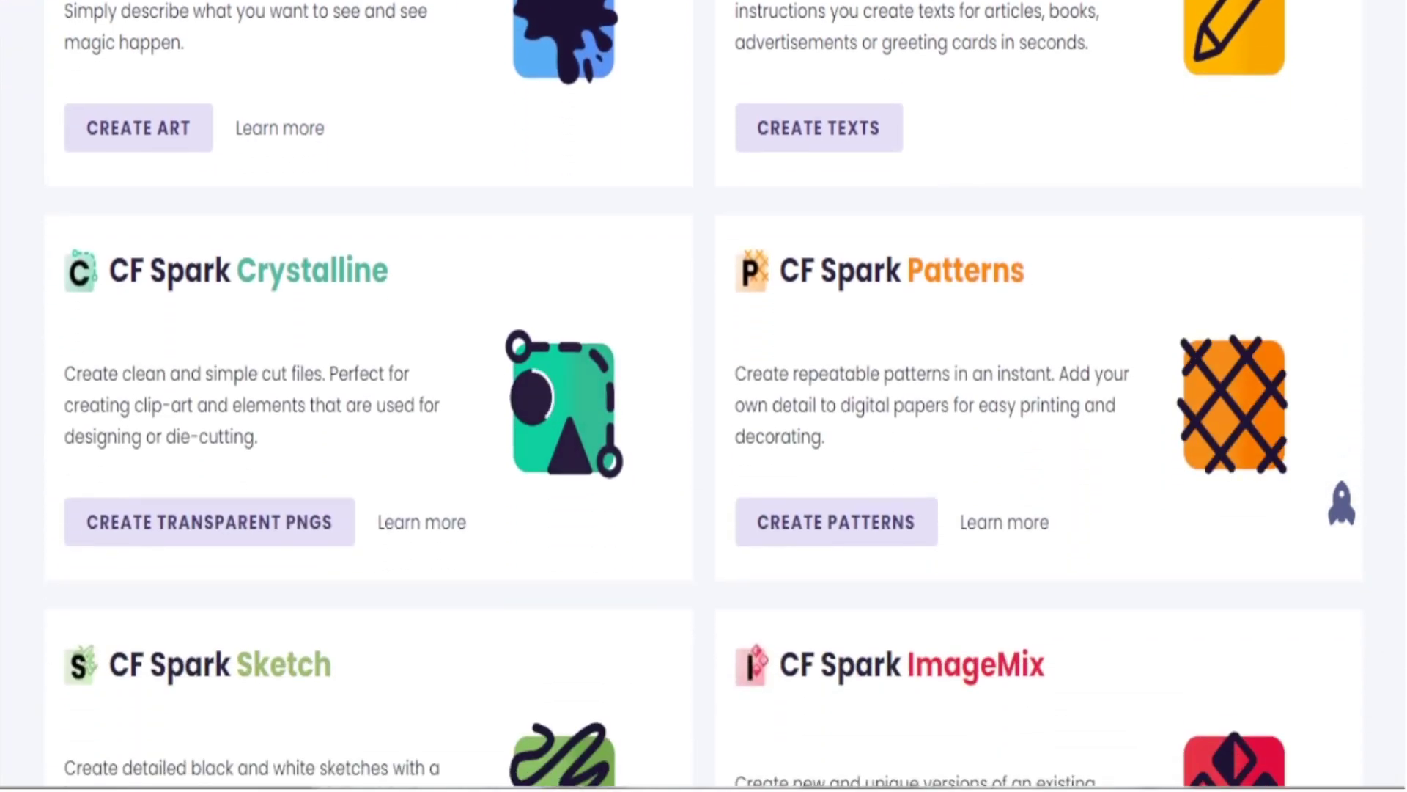